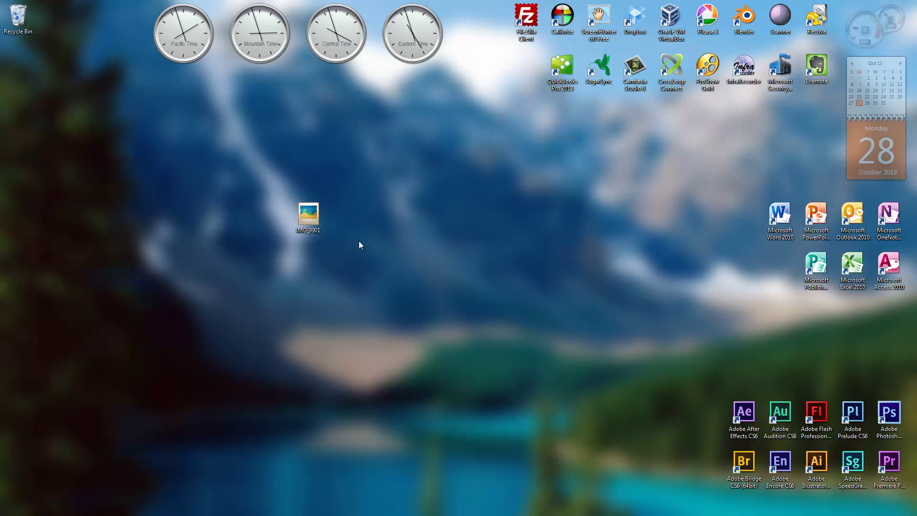
# Preview the desktop photo IMG_9901 and close the preview
pyautogui.click(310, 217)
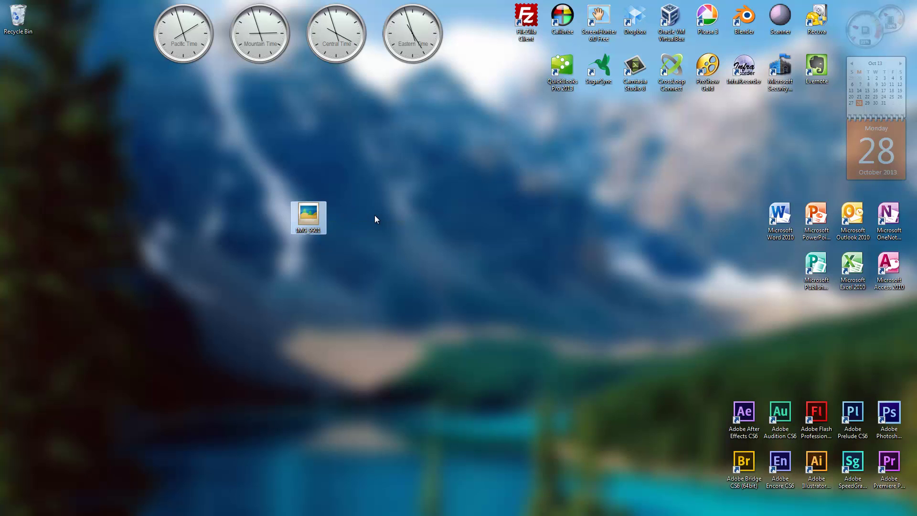
pyautogui.press('Return')
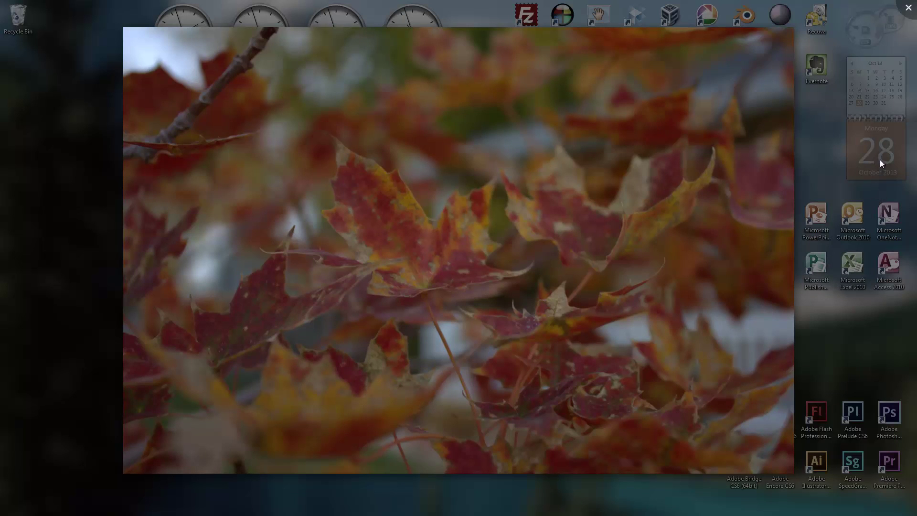
pyautogui.click(909, 7)
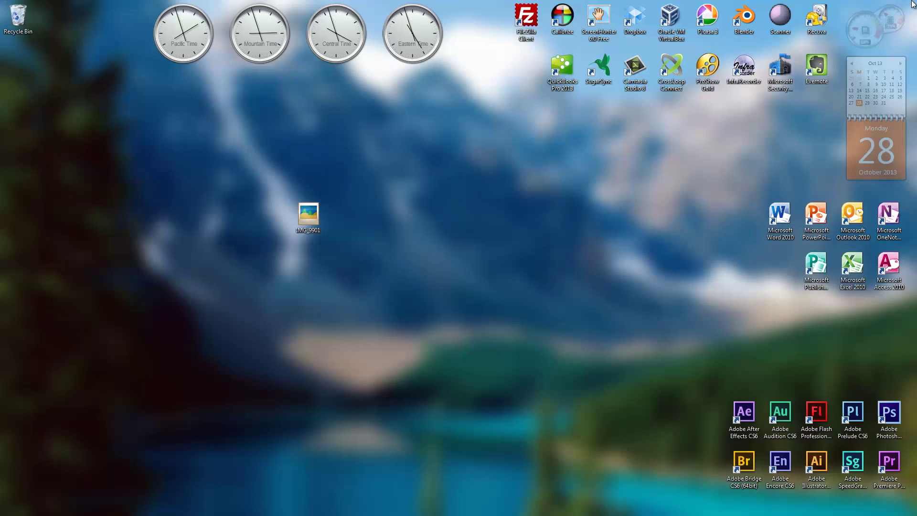
# Launch Adobe Photoshop and open the desktop raw photo IMG_9901 in Camera Raw
pyautogui.doubleClick(885, 421)
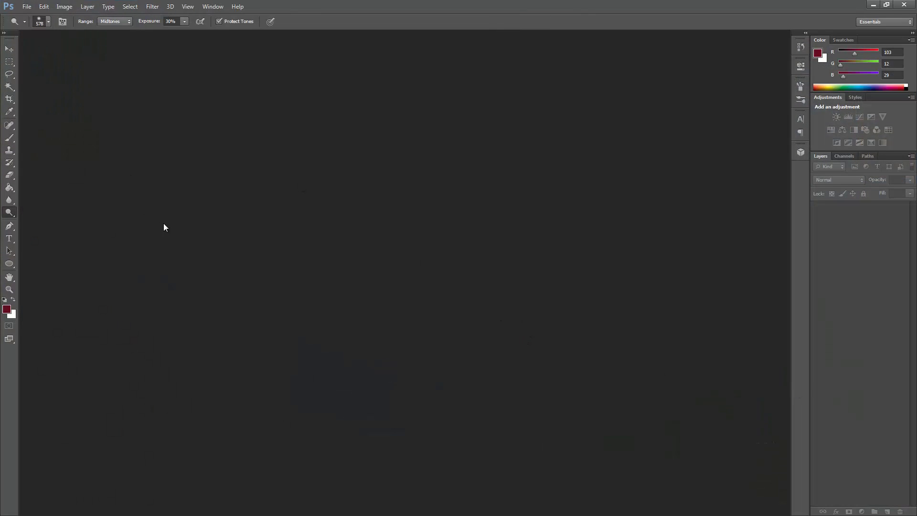
pyautogui.moveTo(282, 7); pyautogui.dragTo(916, 128)
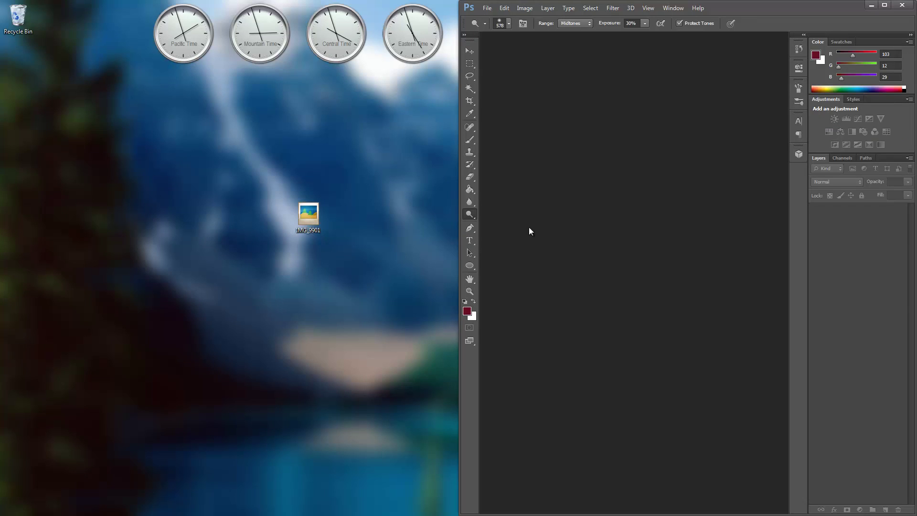
pyautogui.moveTo(529, 228); pyautogui.dragTo(597, 215)
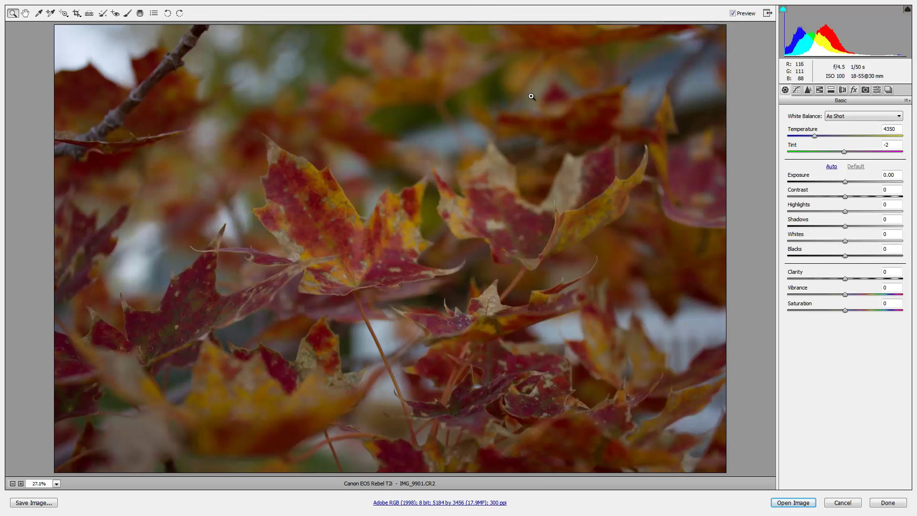
pyautogui.click(844, 182)
pyautogui.press('Return')
# Inspect the central maple leaf up close, from its tip to its middle, and fit the whole photo back in view
pyautogui.moveTo(219, 81); pyautogui.dragTo(566, 346)
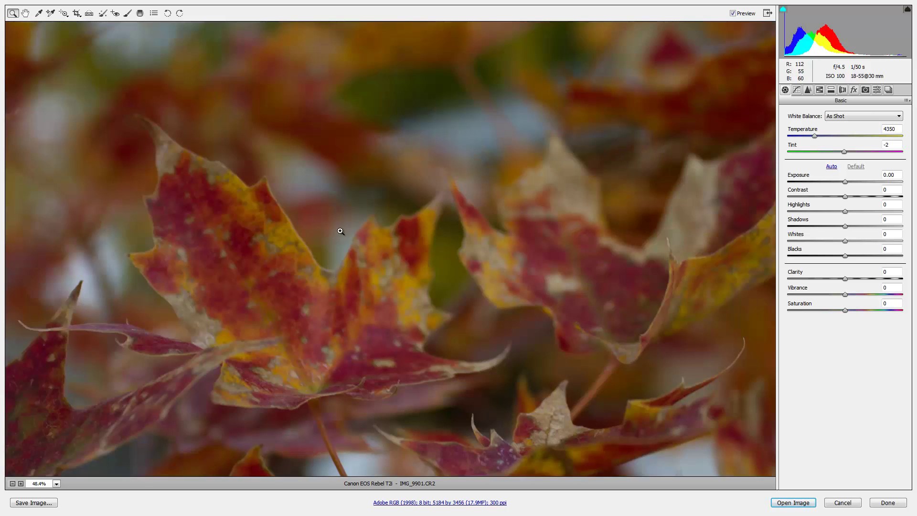
pyautogui.moveTo(120, 89); pyautogui.dragTo(295, 263)
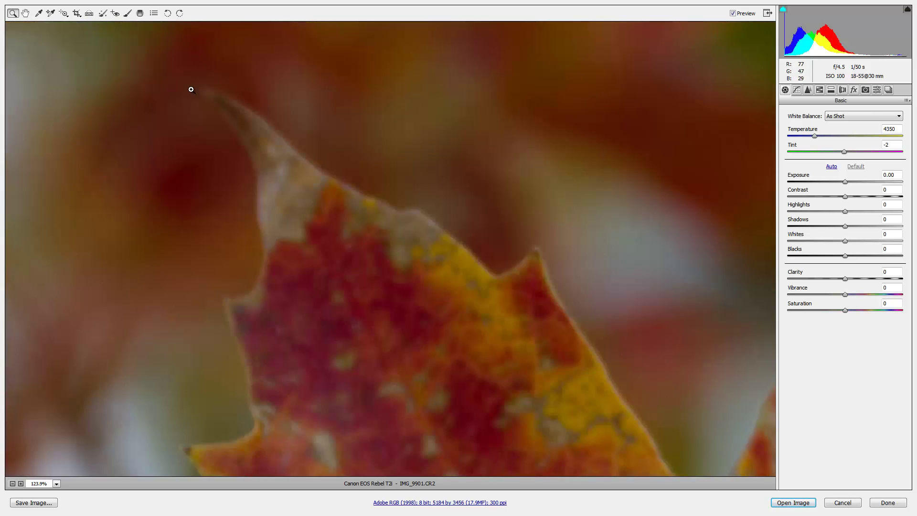
pyautogui.moveTo(191, 90); pyautogui.dragTo(248, 152)
pyautogui.rightClick(253, 89)
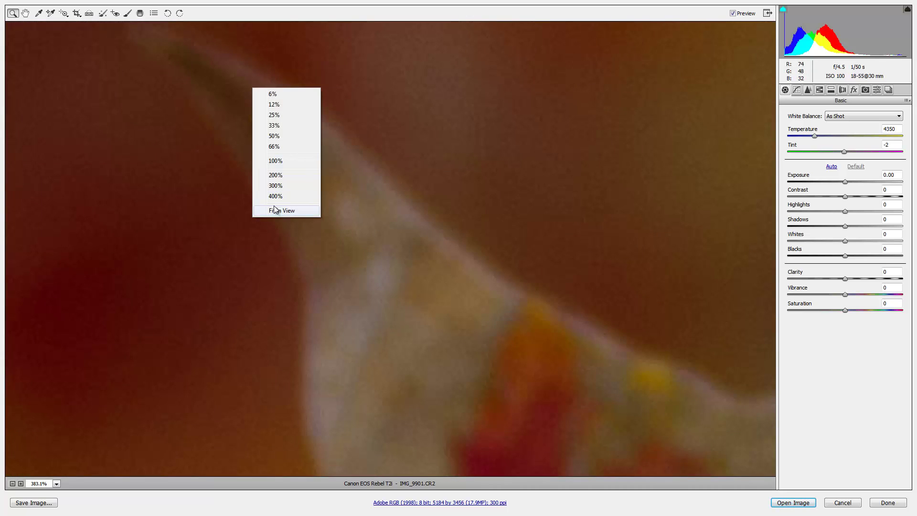
pyautogui.click(276, 210)
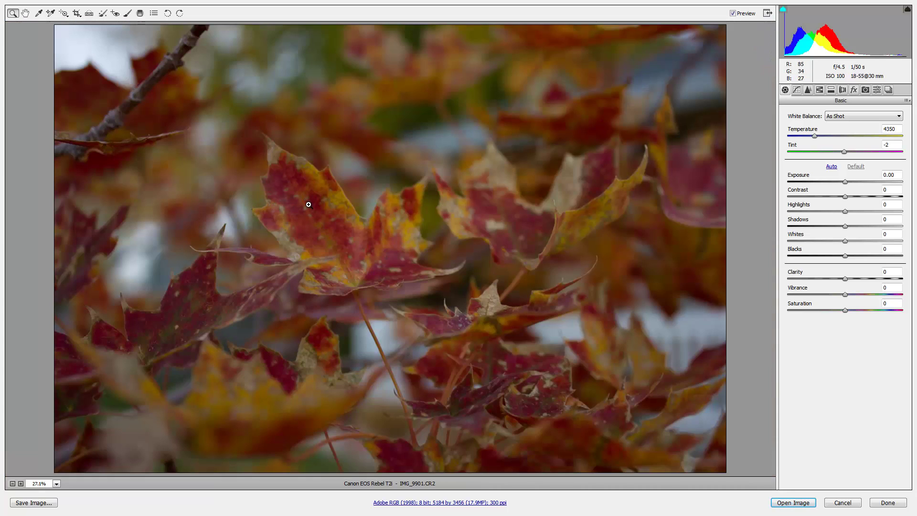
pyautogui.click(25, 16)
pyautogui.click(13, 13)
pyautogui.moveTo(249, 142); pyautogui.dragTo(272, 127)
pyautogui.click(25, 12)
pyautogui.rightClick(418, 292)
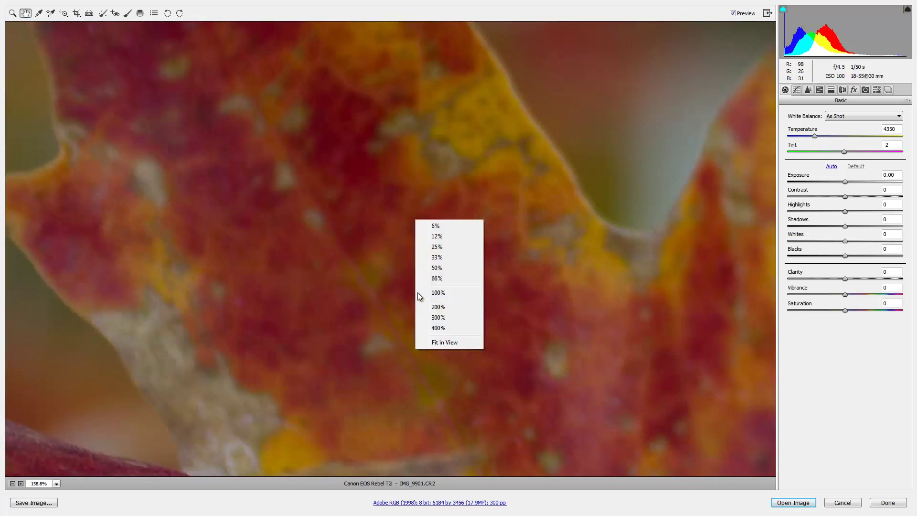
pyautogui.click(441, 343)
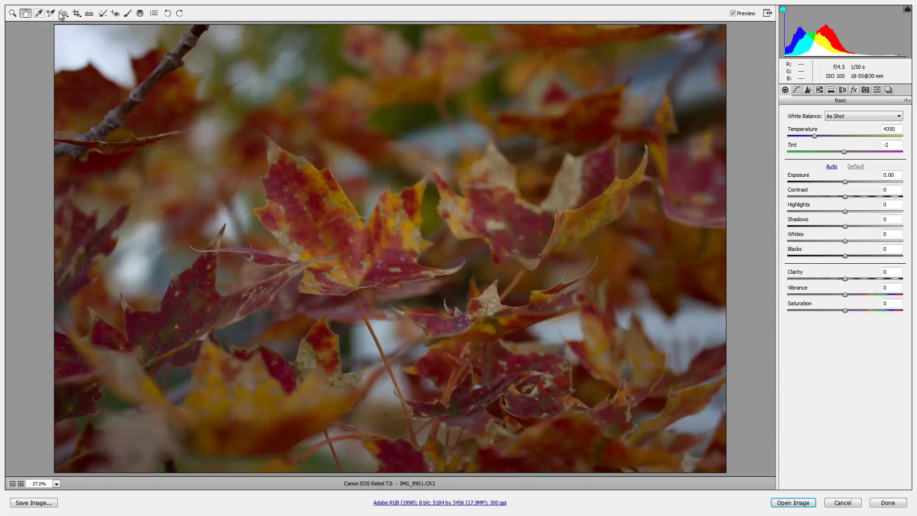
# Try straightening the photo along a line sloping down to the right across the leaves, and undo the rotated crop
pyautogui.click(90, 13)
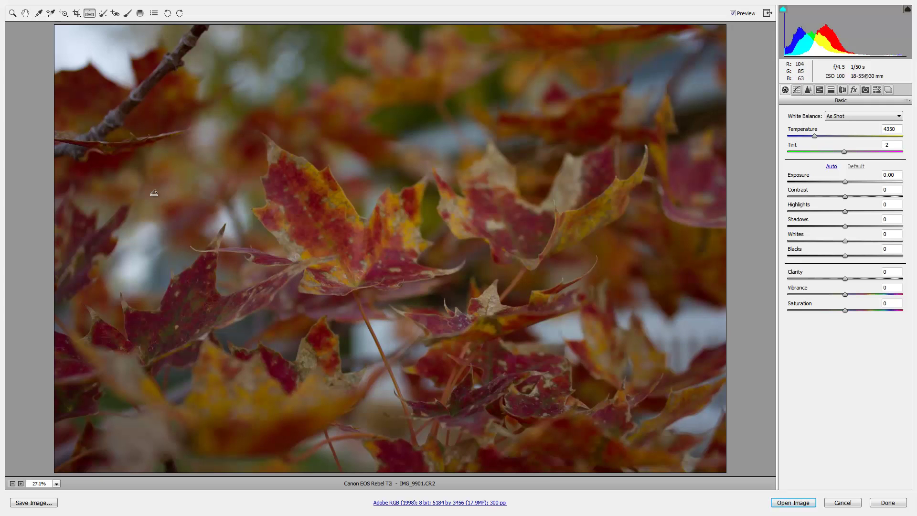
pyautogui.moveTo(150, 195); pyautogui.dragTo(634, 281)
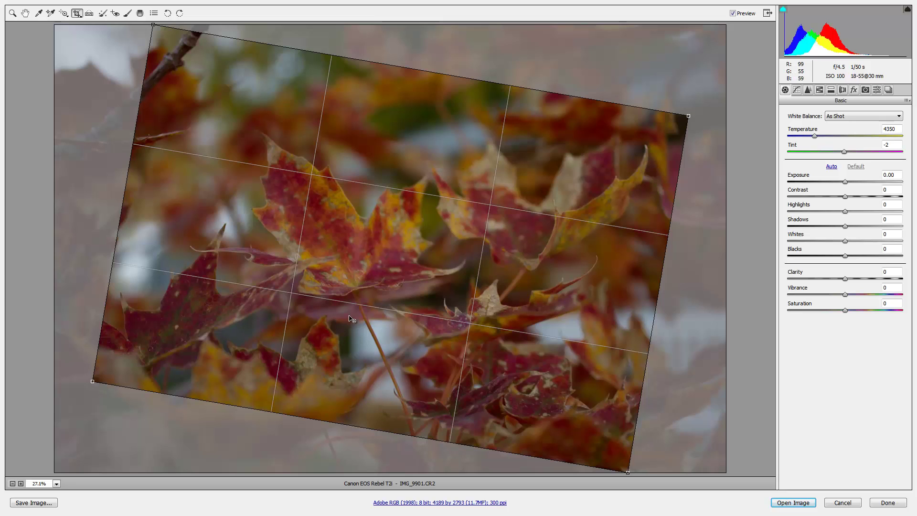
pyautogui.click(90, 15)
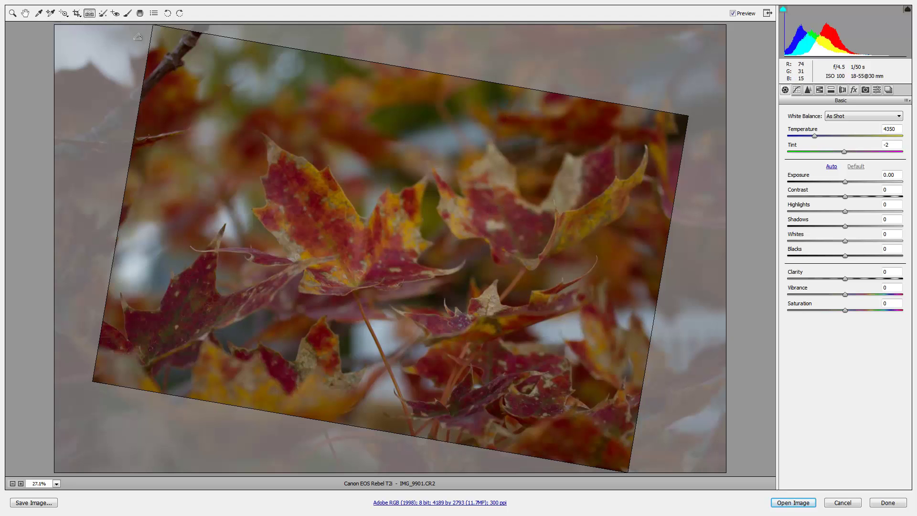
pyautogui.click(76, 14)
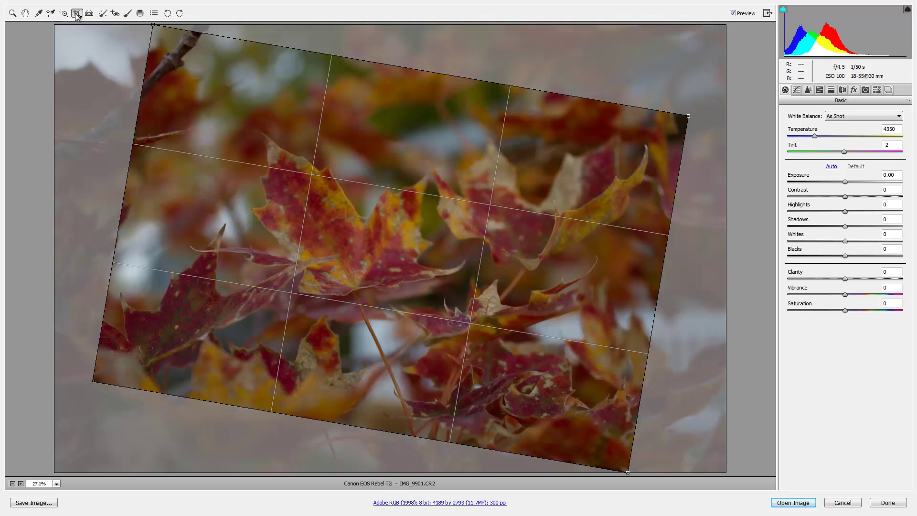
pyautogui.click(64, 13)
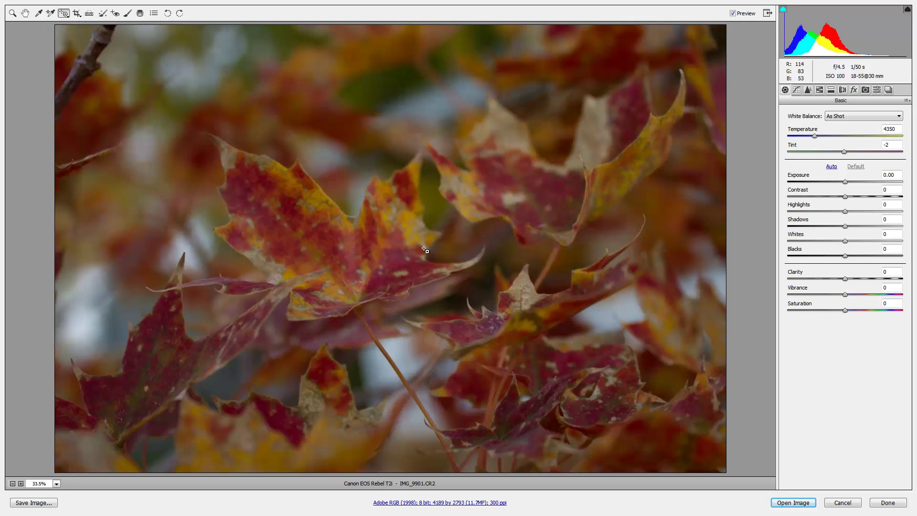
pyautogui.hotkey('ctrl', 'z')
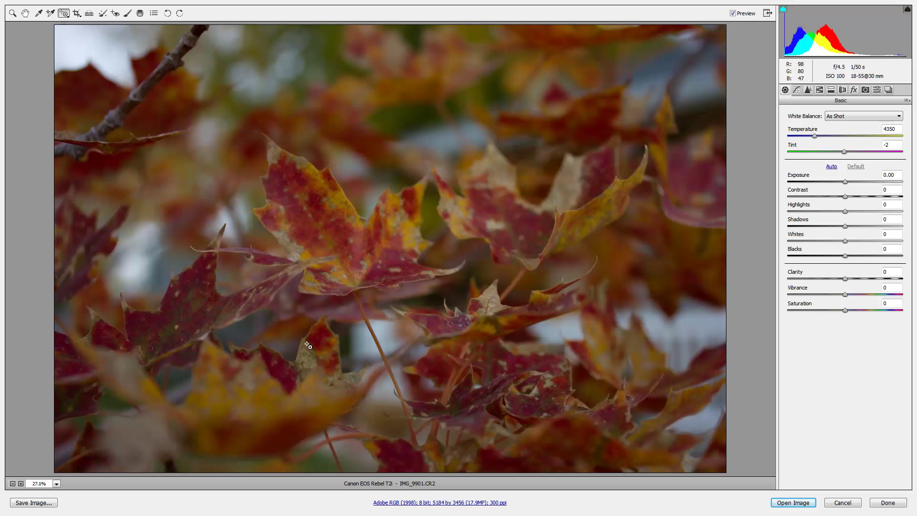
# Try a targeted HSL saturation adjustment on the central red leaf and on the blurred background above it
pyautogui.click(823, 90)
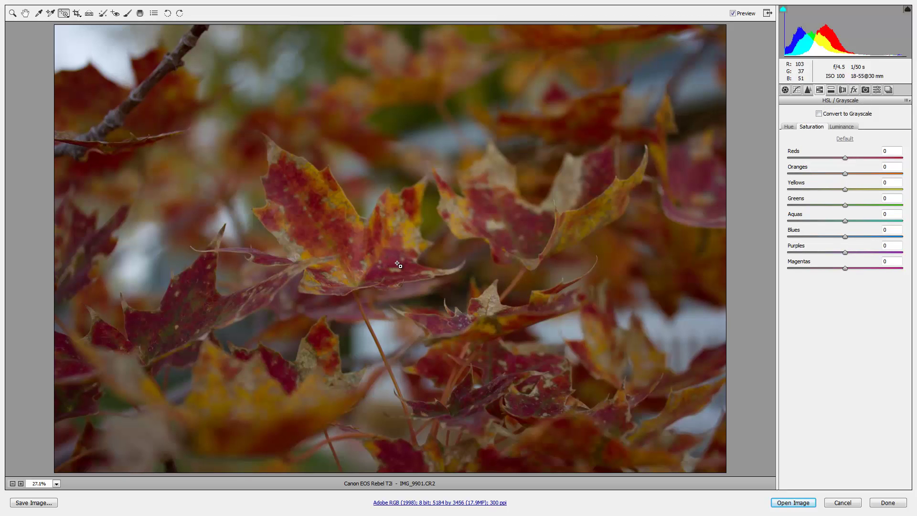
pyautogui.moveTo(394, 260)
pyautogui.mouseDown()
pyautogui.moveTo(355, 262)
pyautogui.moveTo(398, 261)
pyautogui.mouseUp()
pyautogui.moveTo(451, 135)
pyautogui.mouseDown()
pyautogui.moveTo(423, 139)
pyautogui.moveTo(452, 135)
pyautogui.mouseUp()
# Paint an Adjustment Brush mask over the photo's upper half with exposure -0.65, highlights +9, shadows +4 and clarity +9
pyautogui.click(128, 13)
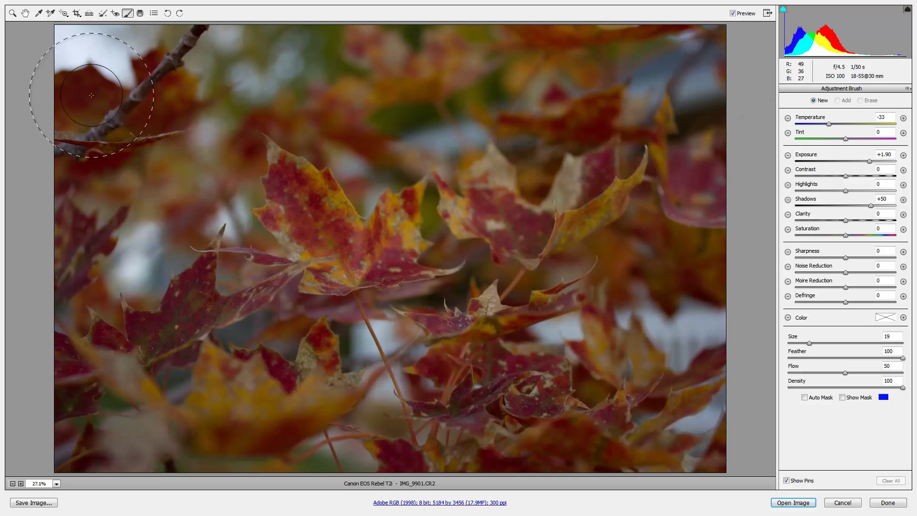
pyautogui.moveTo(82, 82)
pyautogui.mouseDown()
pyautogui.moveTo(163, 92)
pyautogui.moveTo(686, 85)
pyautogui.moveTo(352, 150)
pyautogui.moveTo(594, 176)
pyautogui.moveTo(119, 154)
pyautogui.moveTo(41, 188)
pyautogui.moveTo(135, 213)
pyautogui.moveTo(665, 153)
pyautogui.moveTo(256, 166)
pyautogui.moveTo(751, 194)
pyautogui.moveTo(82, 139)
pyautogui.mouseUp()
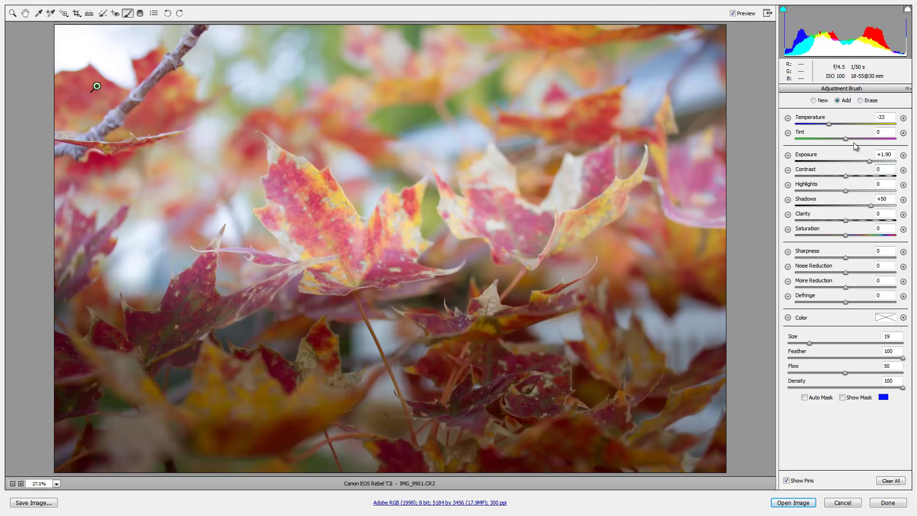
pyautogui.moveTo(870, 162); pyautogui.dragTo(837, 163)
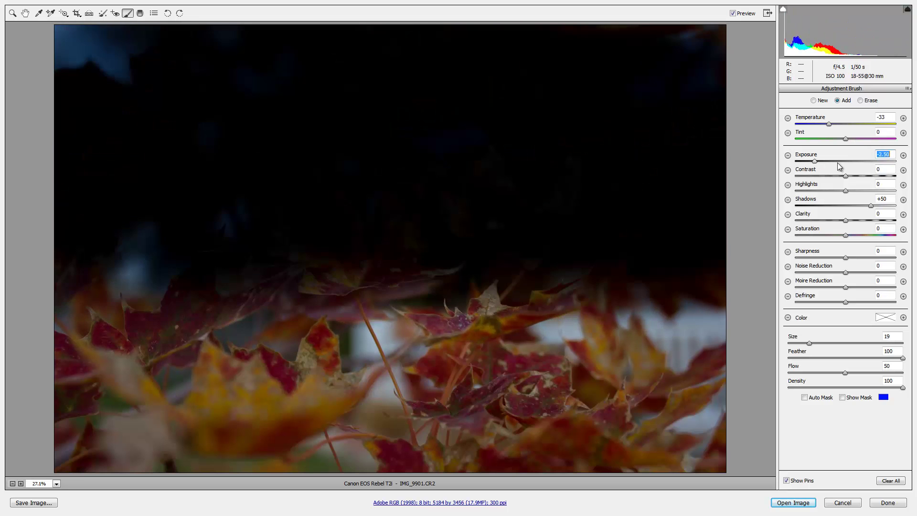
pyautogui.moveTo(845, 220)
pyautogui.mouseDown()
pyautogui.moveTo(878, 213)
pyautogui.moveTo(850, 220)
pyautogui.moveTo(871, 206)
pyautogui.moveTo(847, 205)
pyautogui.moveTo(850, 191)
pyautogui.mouseUp()
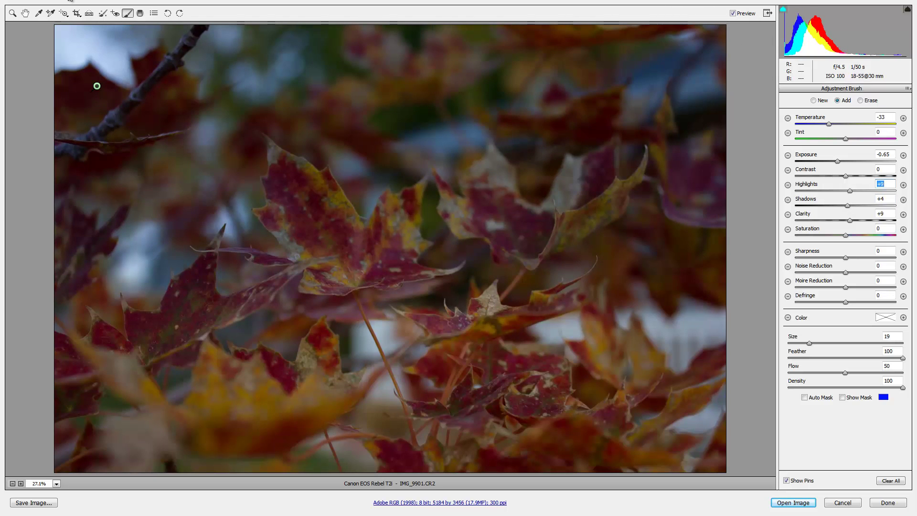
# Delete the Adjustment Brush pin placed on the dark leaf near the photo's upper-left corner
pyautogui.click(860, 100)
pyautogui.moveTo(97, 86)
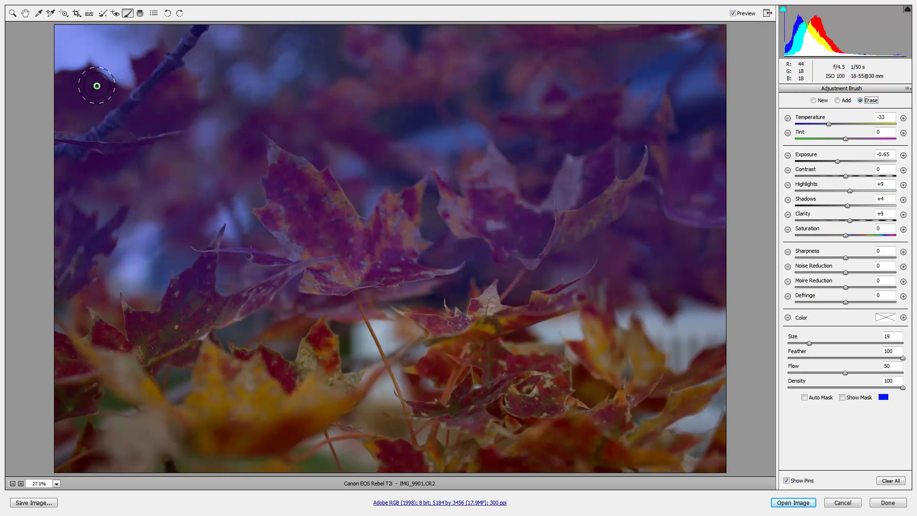
pyautogui.press('Delete')
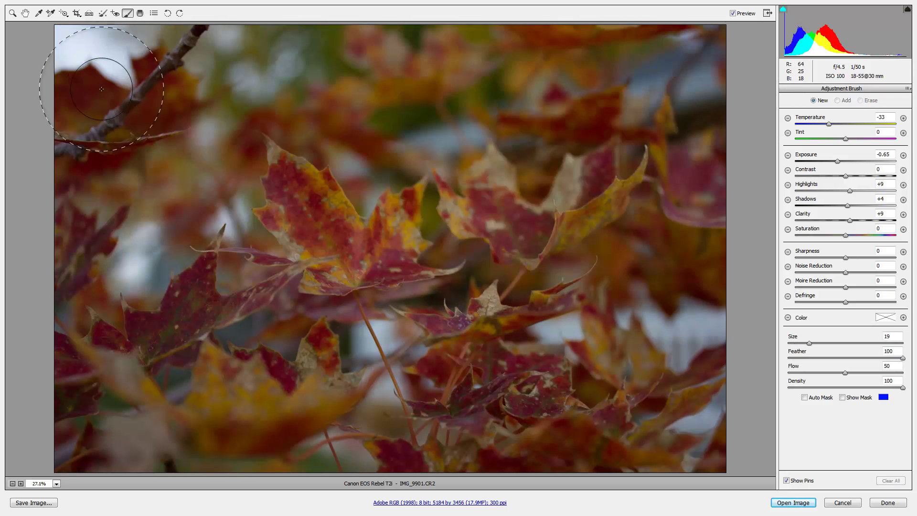
# Return to the Basic adjustments and warm the white balance by setting the temperature to 5400
pyautogui.click(12, 13)
pyautogui.click(785, 90)
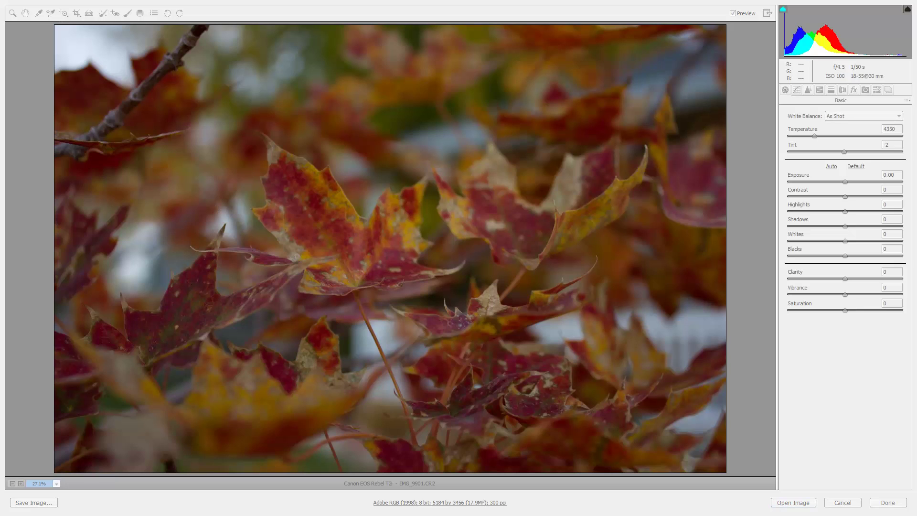
pyautogui.click(826, 121)
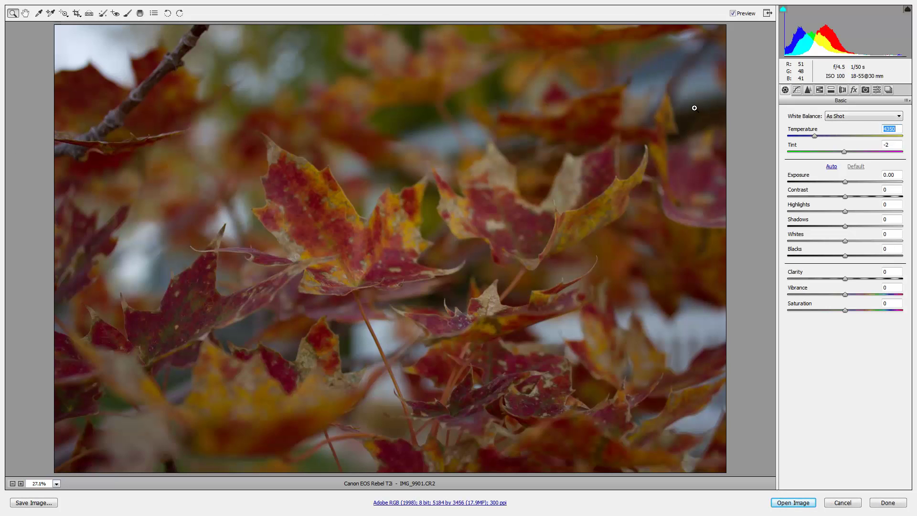
pyautogui.moveTo(813, 137); pyautogui.dragTo(823, 136)
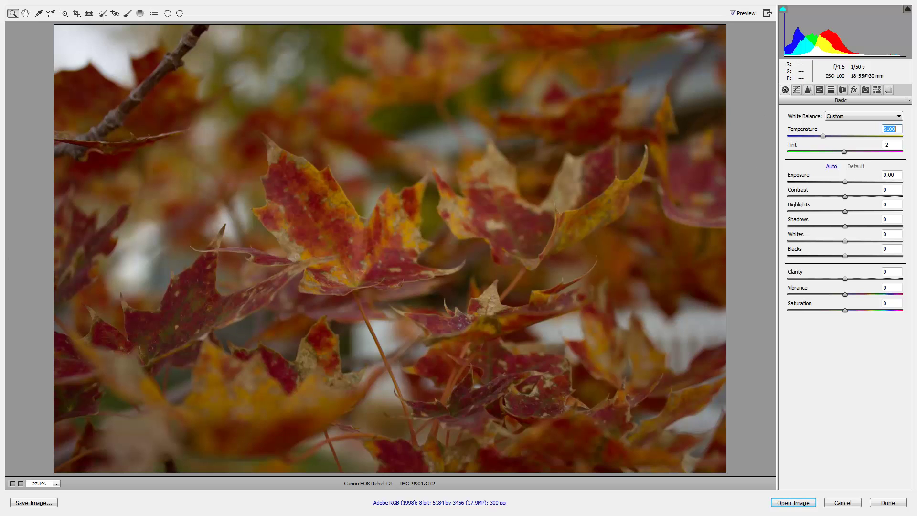
pyautogui.press('Return')
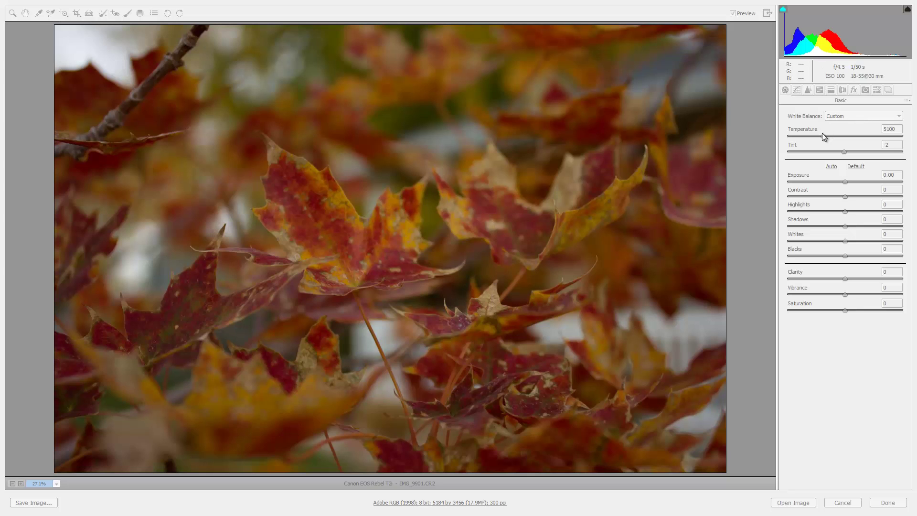
pyautogui.moveTo(822, 133); pyautogui.dragTo(826, 136)
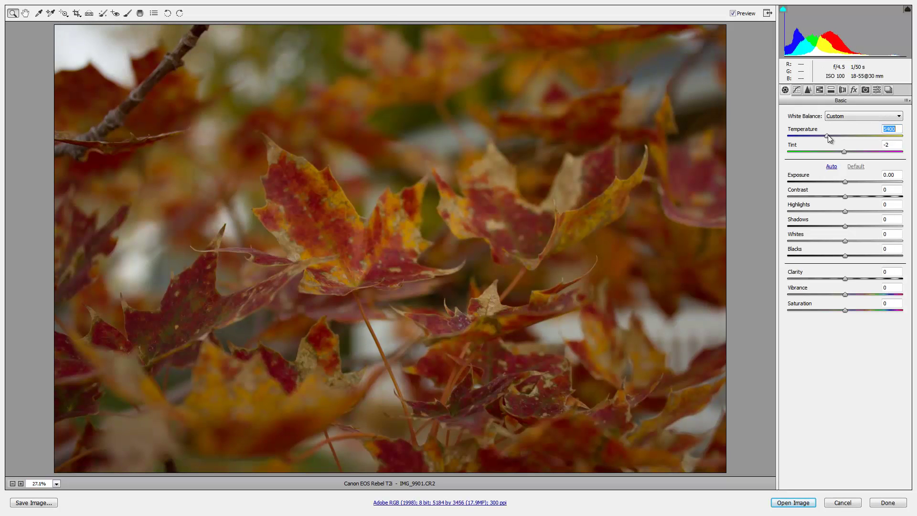
# Set the photo's exposure to +0.75, contrast to +51 and highlights to -100 in the Basic adjustments
pyautogui.click(847, 183)
pyautogui.moveTo(848, 182); pyautogui.dragTo(871, 198)
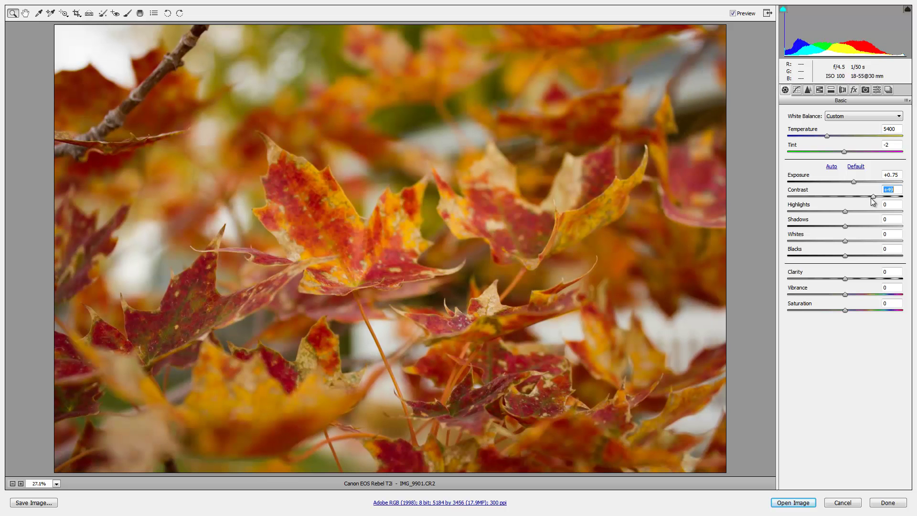
pyautogui.moveTo(859, 211); pyautogui.dragTo(786, 214)
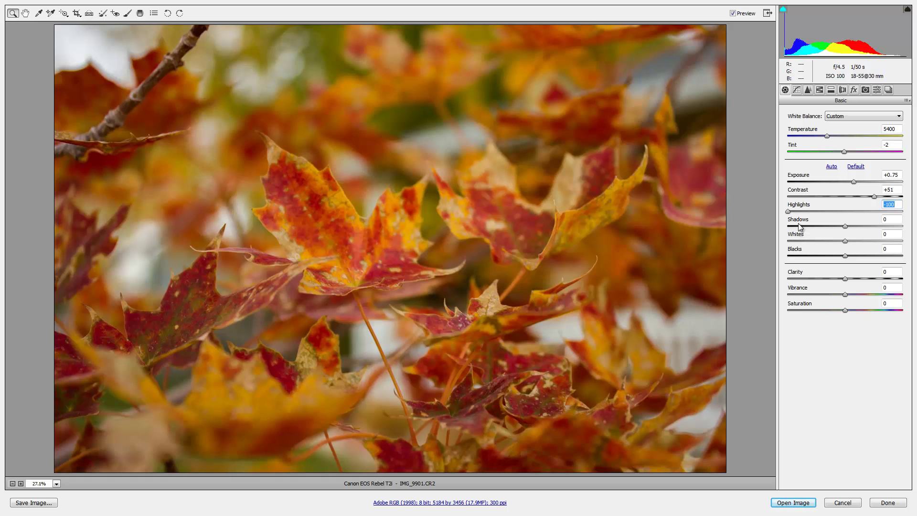
# Darken the photo's shadows to -48 and lower the whites to -9
pyautogui.moveTo(845, 226); pyautogui.dragTo(819, 228)
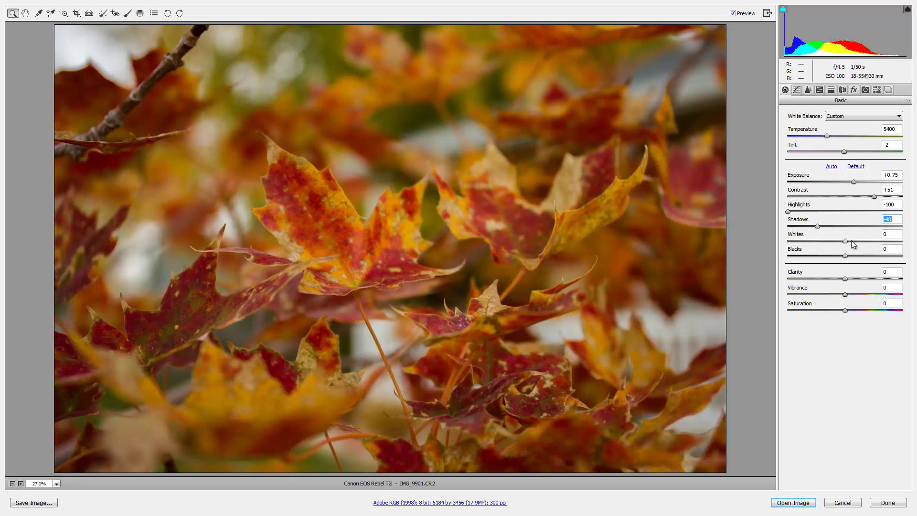
pyautogui.moveTo(852, 242); pyautogui.dragTo(850, 240)
pyautogui.click(838, 242)
pyautogui.click(839, 242)
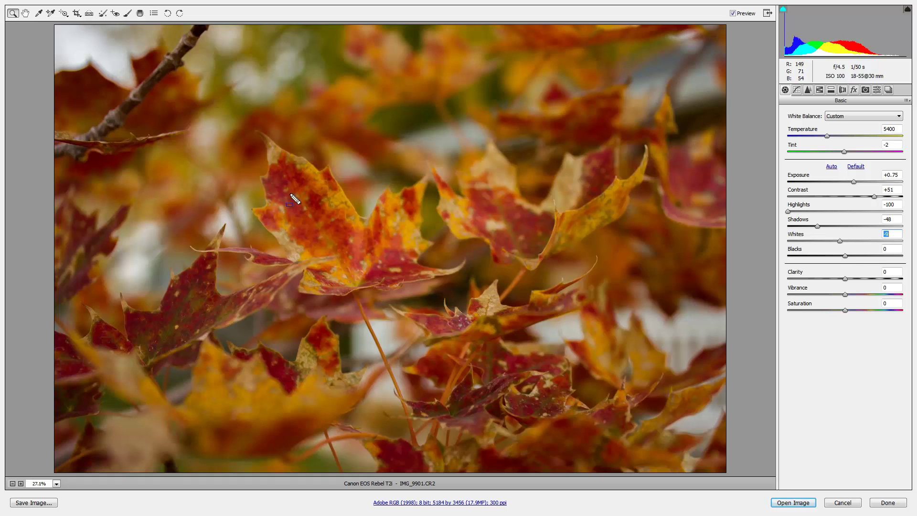
pyautogui.moveTo(258, 108); pyautogui.dragTo(193, 213)
pyautogui.moveTo(419, 343); pyautogui.dragTo(481, 348)
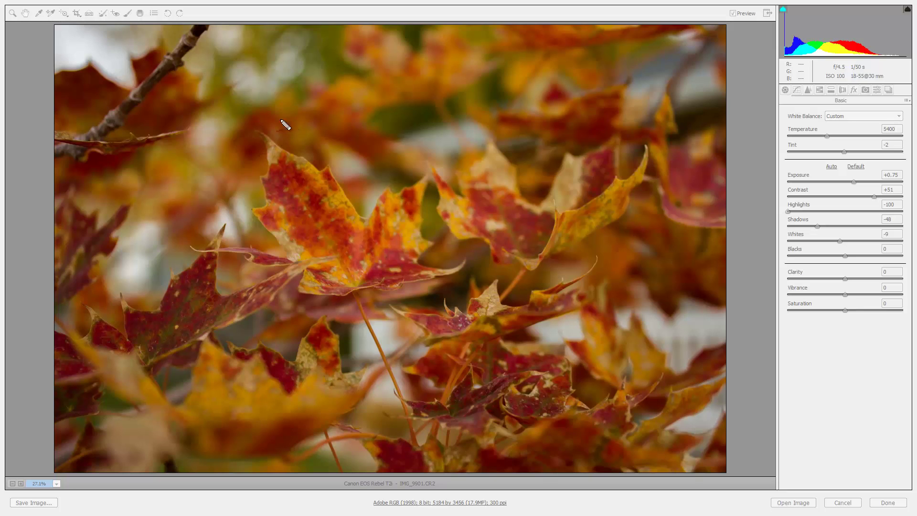
pyautogui.moveTo(289, 119)
pyautogui.mouseDown()
pyautogui.moveTo(183, 214)
pyautogui.moveTo(477, 272)
pyautogui.moveTo(319, 136)
pyautogui.moveTo(273, 119)
pyautogui.mouseUp()
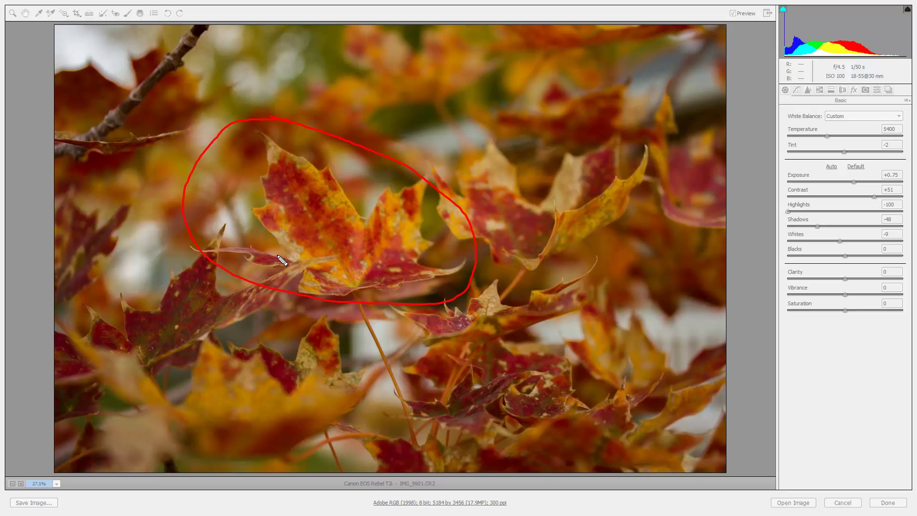
pyautogui.press('Escape')
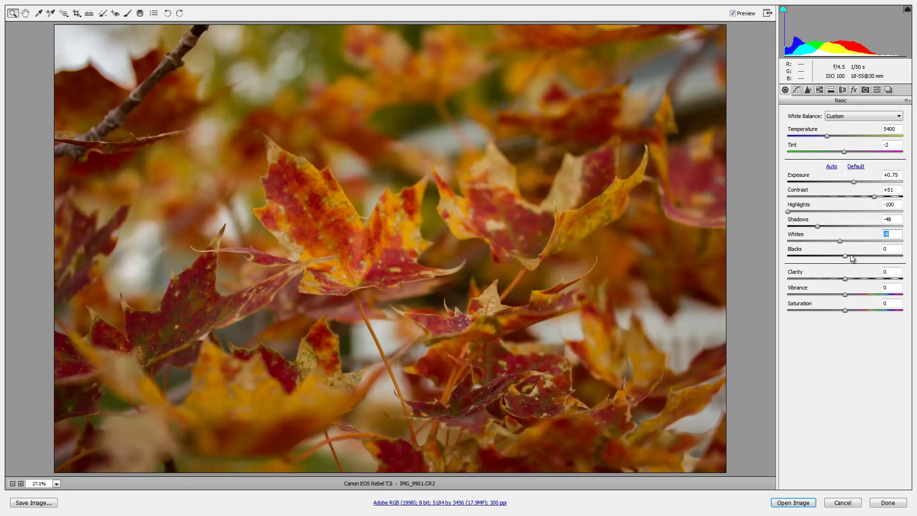
# Set blacks to +6, clarity to +14, shadows to -50, whites to -10, vibrance to +15 and saturation to -6 in the Basic adjustments
pyautogui.moveTo(852, 258); pyautogui.dragTo(857, 281)
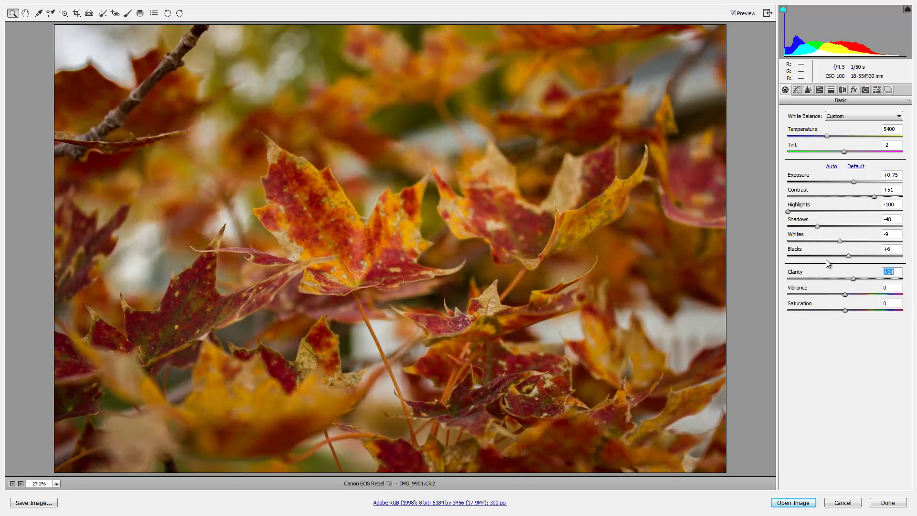
pyautogui.moveTo(817, 226); pyautogui.dragTo(835, 243)
pyautogui.moveTo(840, 239); pyautogui.dragTo(841, 241)
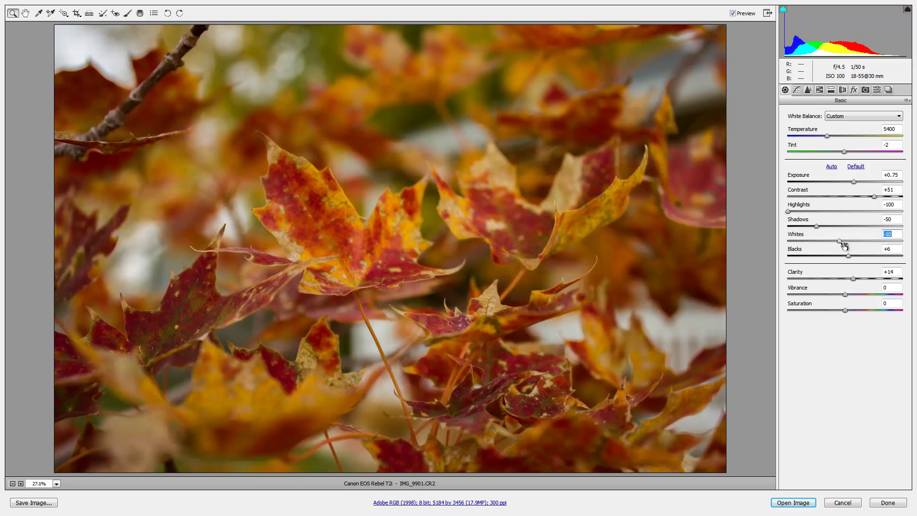
pyautogui.click(854, 294)
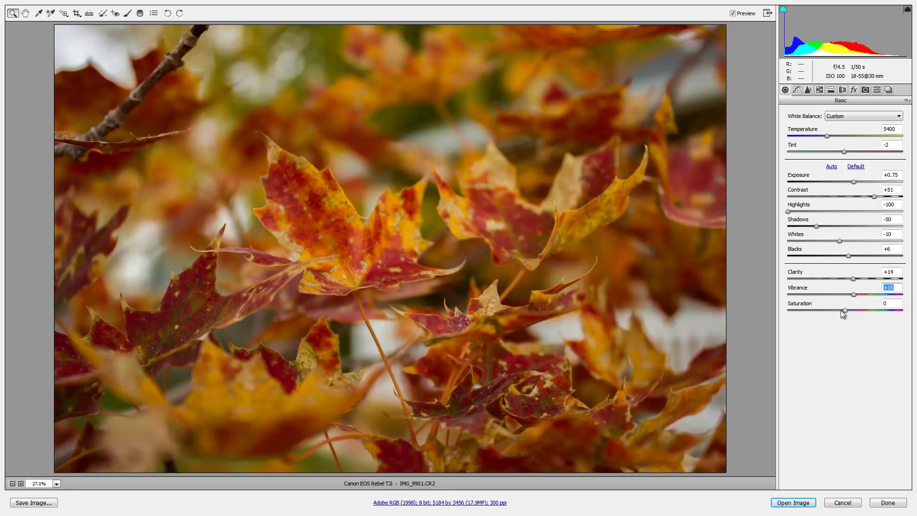
pyautogui.click(841, 310)
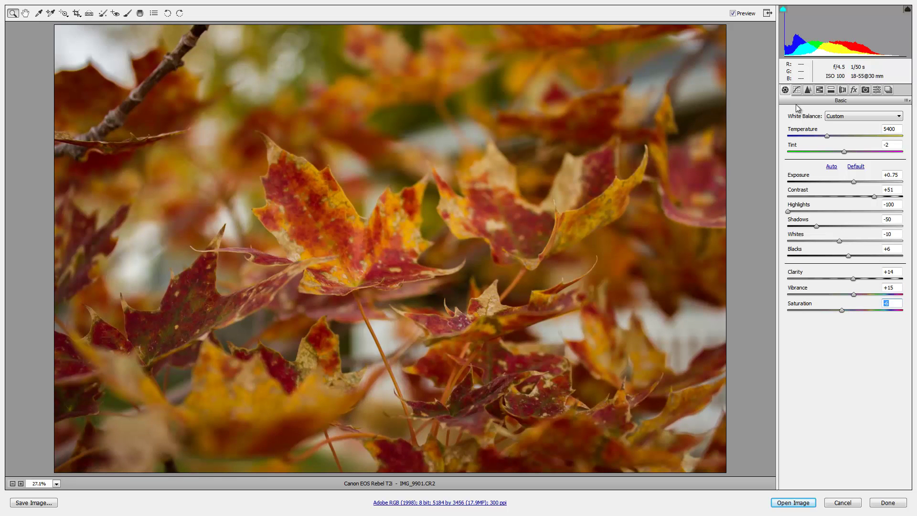
# Brighten the parametric tone curve by setting its lights to +26 and its highlights to +2
pyautogui.click(797, 90)
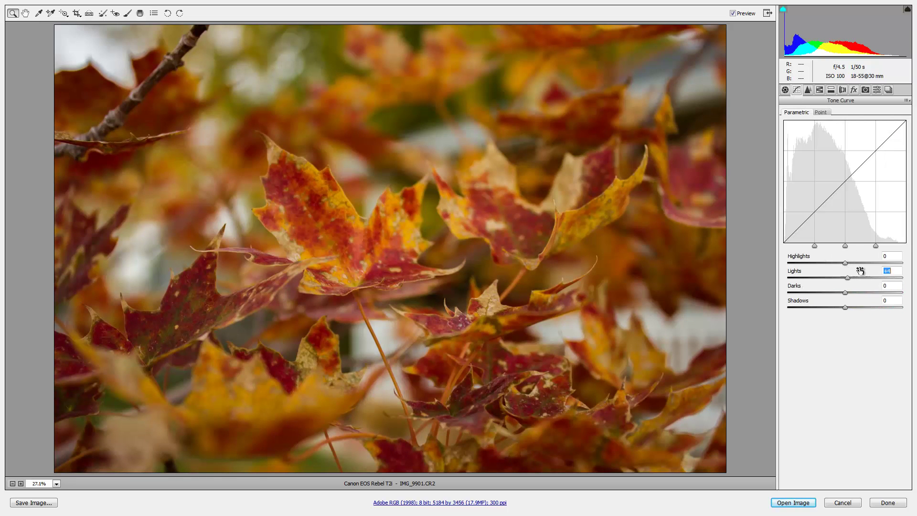
pyautogui.moveTo(860, 271)
pyautogui.mouseDown()
pyautogui.moveTo(843, 270)
pyautogui.moveTo(859, 271)
pyautogui.mouseUp()
pyautogui.click(854, 262)
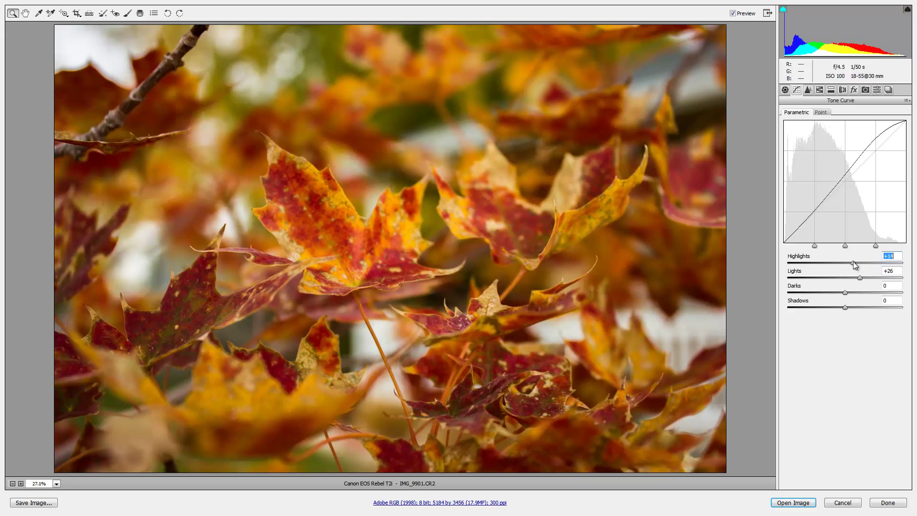
pyautogui.moveTo(849, 262); pyautogui.dragTo(846, 264)
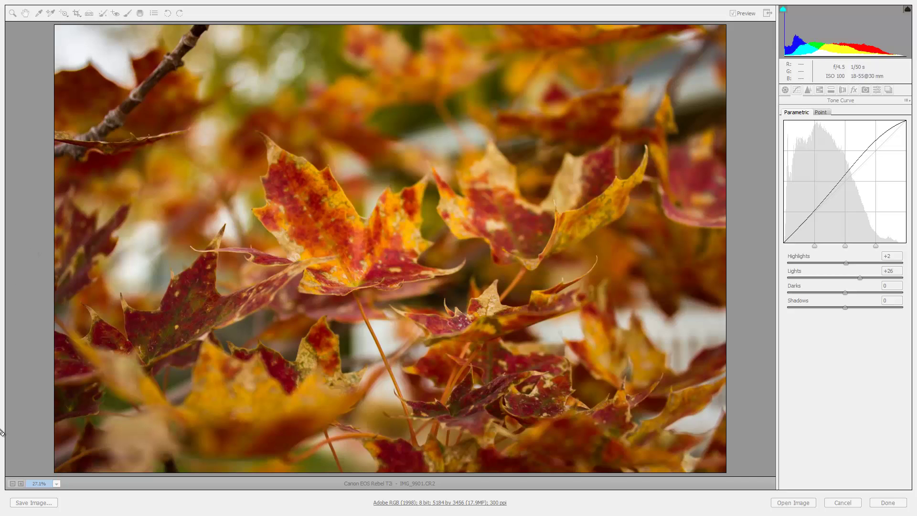
pyautogui.moveTo(787, 242)
pyautogui.mouseDown()
pyautogui.moveTo(846, 213)
pyautogui.moveTo(855, 174)
pyautogui.moveTo(876, 148)
pyautogui.moveTo(910, 142)
pyautogui.moveTo(907, 127)
pyautogui.moveTo(901, 150)
pyautogui.mouseUp()
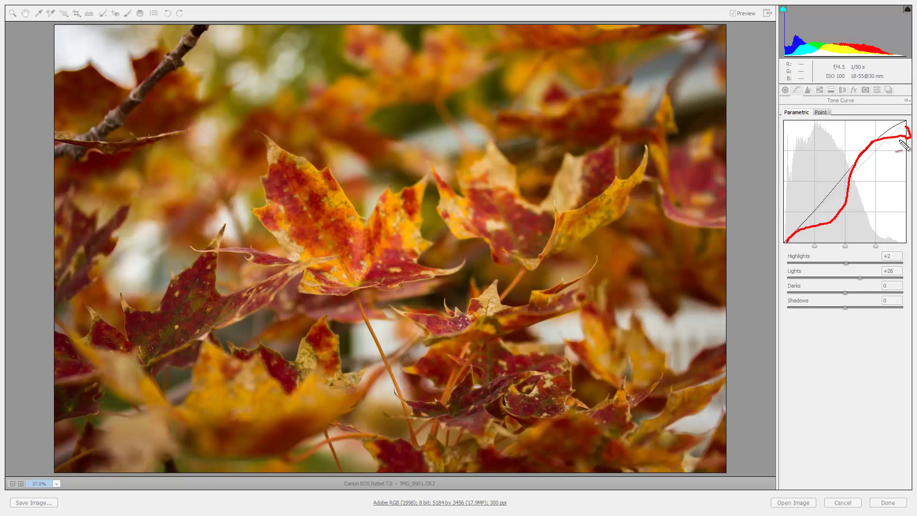
pyautogui.press('Escape')
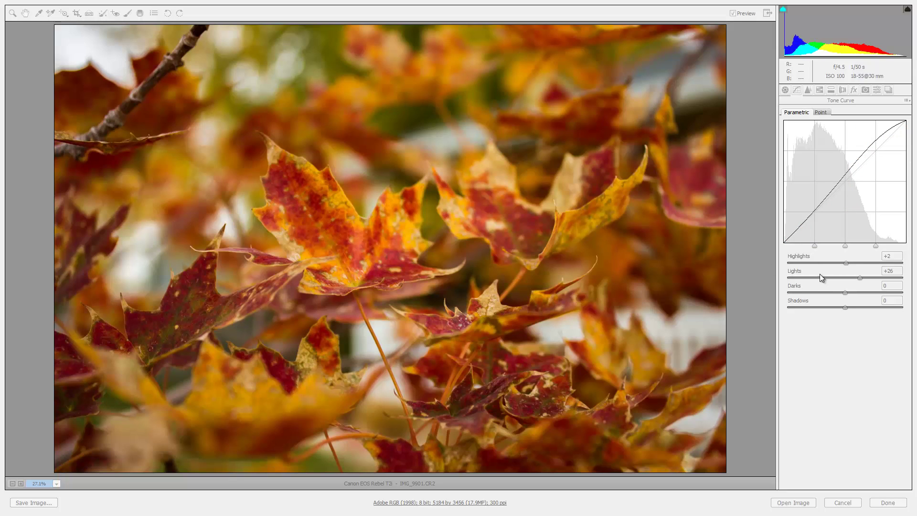
# Set the parametric tone curve's darks to -18 and its shadows to +22
pyautogui.click(841, 292)
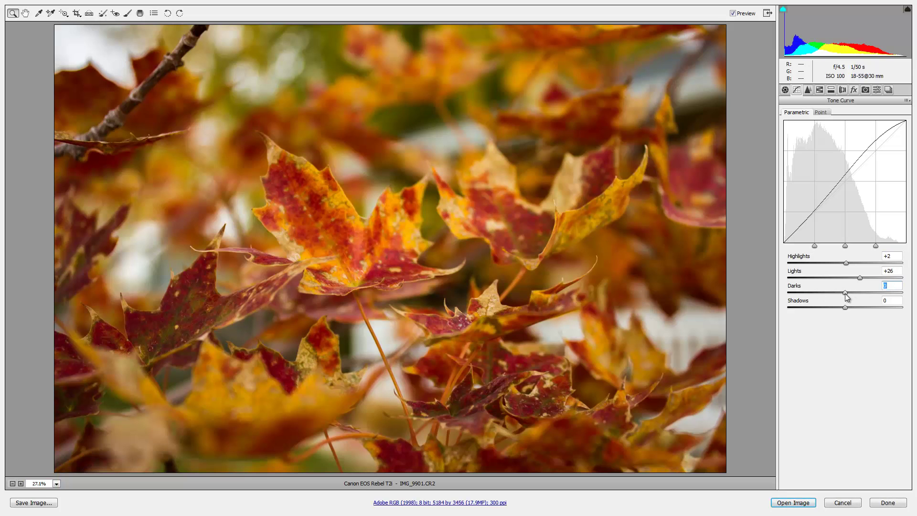
pyautogui.moveTo(845, 293); pyautogui.dragTo(835, 299)
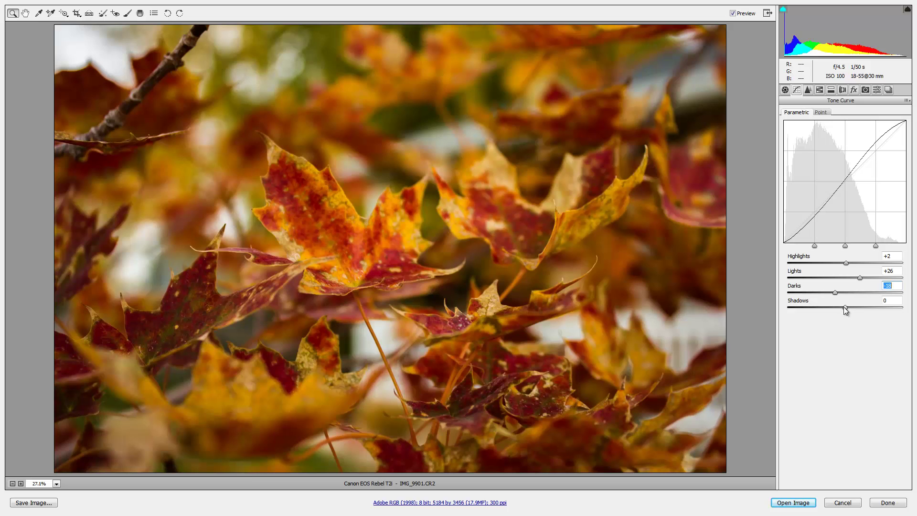
pyautogui.moveTo(844, 307); pyautogui.dragTo(858, 307)
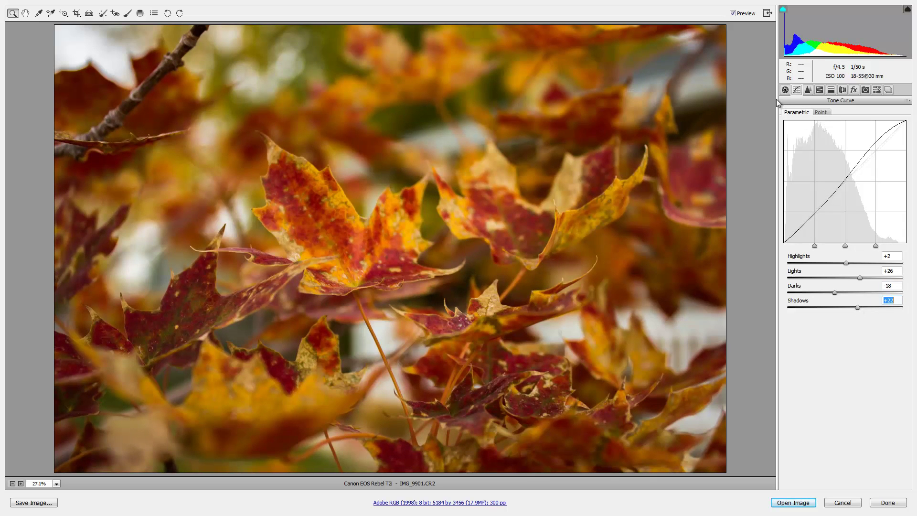
# Compare the photo with and without the tone curve adjustments
pyautogui.click(739, 14)
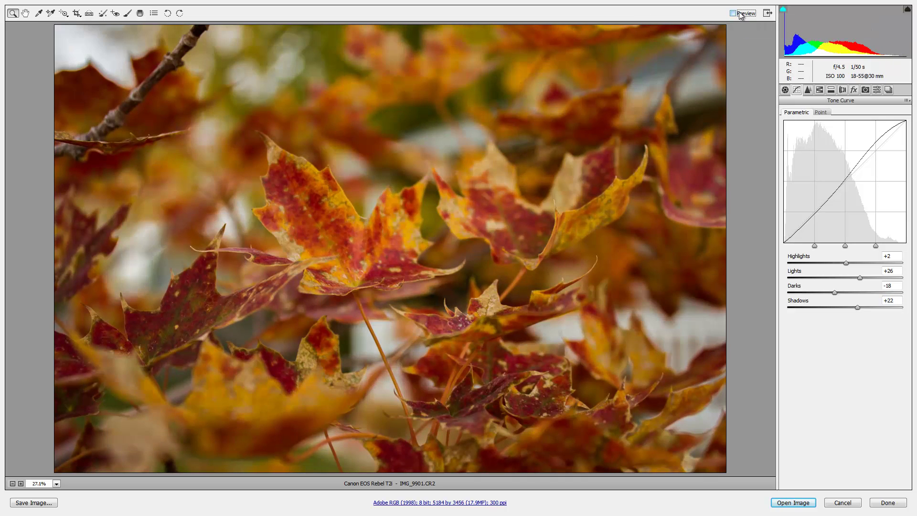
pyautogui.click(739, 15)
pyautogui.click(739, 14)
pyautogui.click(740, 14)
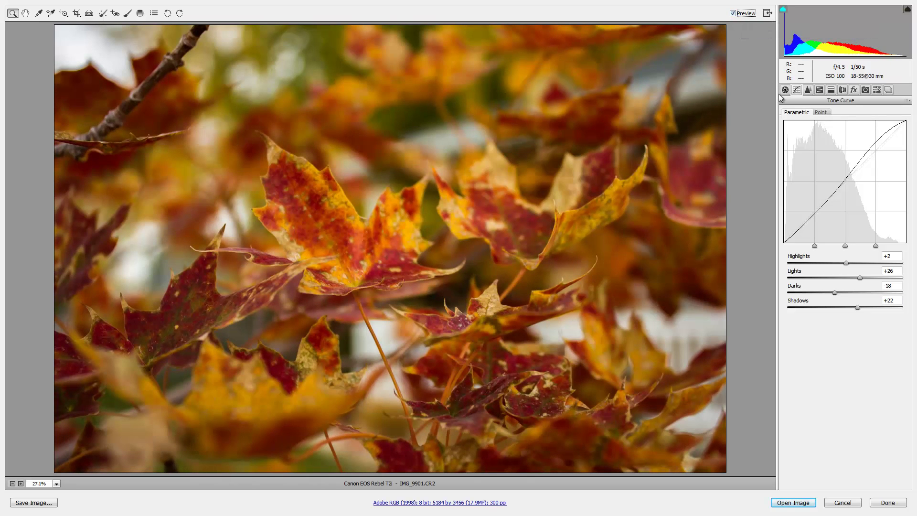
# Compare the photo before and after the Basic adjustments and return to the tone curve with the preview enabled
pyautogui.click(785, 89)
pyautogui.click(739, 14)
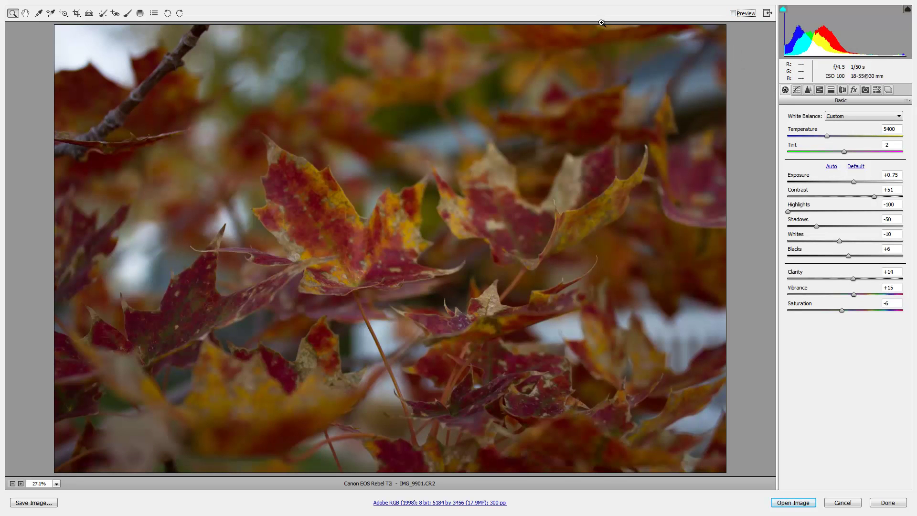
pyautogui.click(744, 14)
pyautogui.click(744, 14)
pyautogui.click(749, 15)
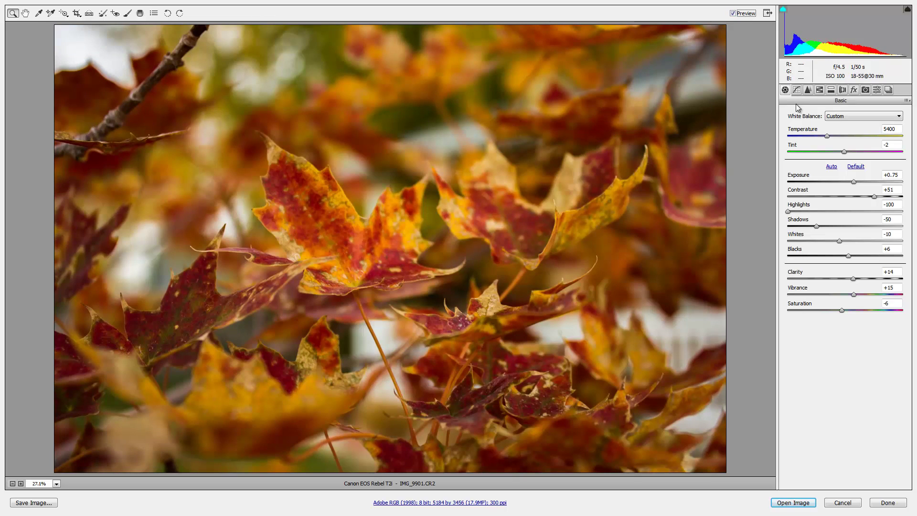
pyautogui.hotkey('ctrl', 'alt', '2')
pyautogui.click(744, 15)
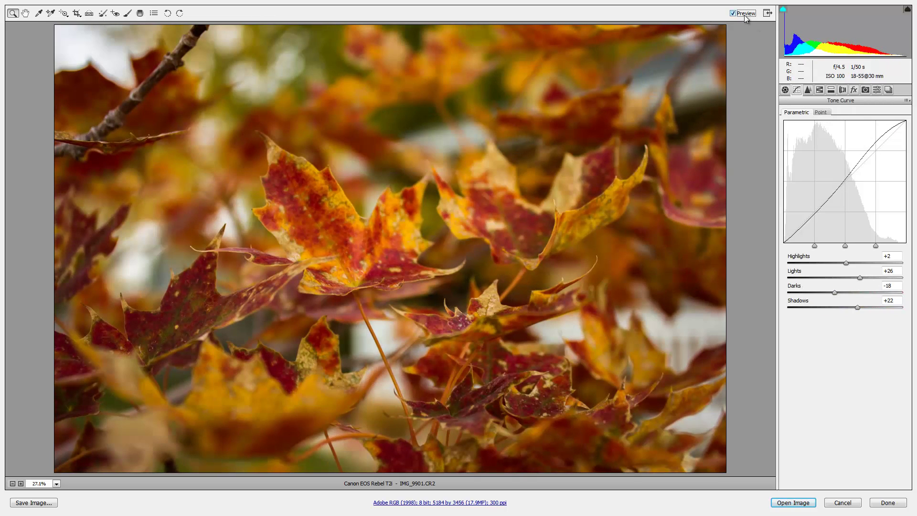
# Inspect the central leaf's edge up close, set the sharpening amount to 0, and fit the whole photo in view
pyautogui.click(808, 90)
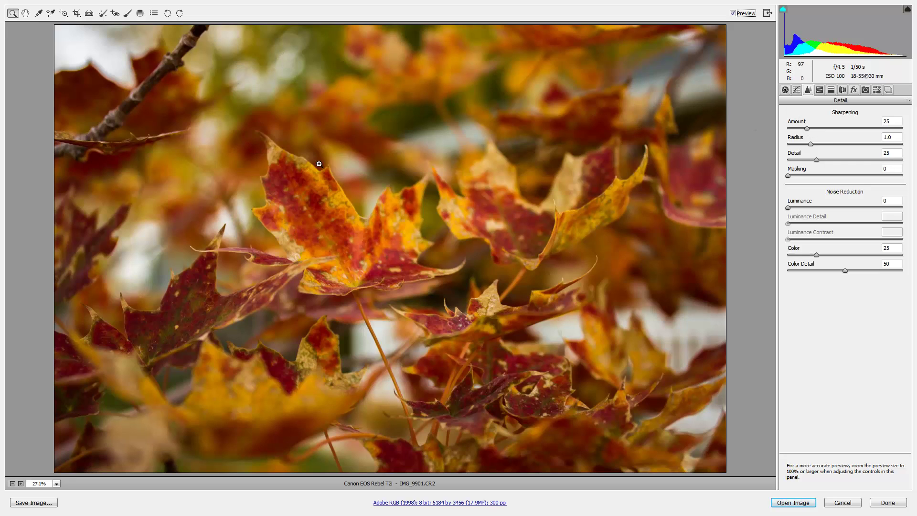
pyautogui.moveTo(292, 132); pyautogui.dragTo(364, 200)
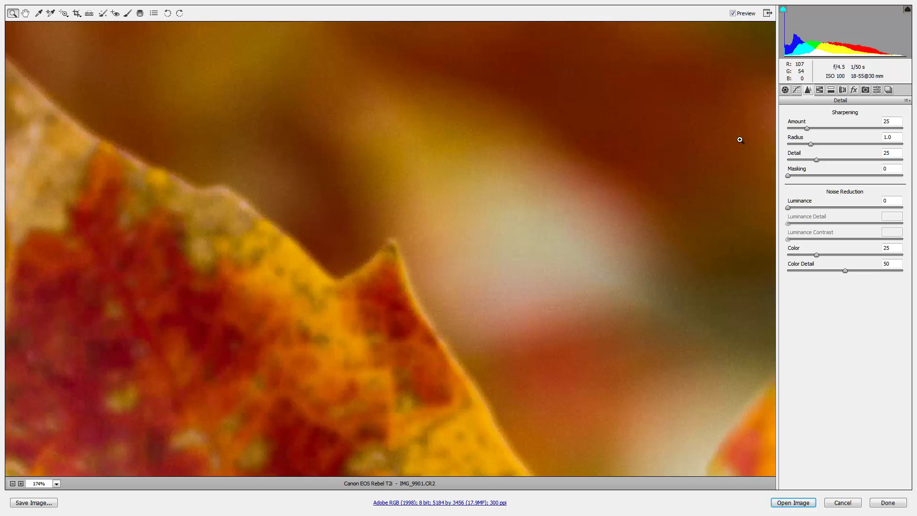
pyautogui.click(807, 128)
pyautogui.moveTo(807, 128); pyautogui.dragTo(768, 124)
pyautogui.rightClick(264, 198)
pyautogui.click(309, 258)
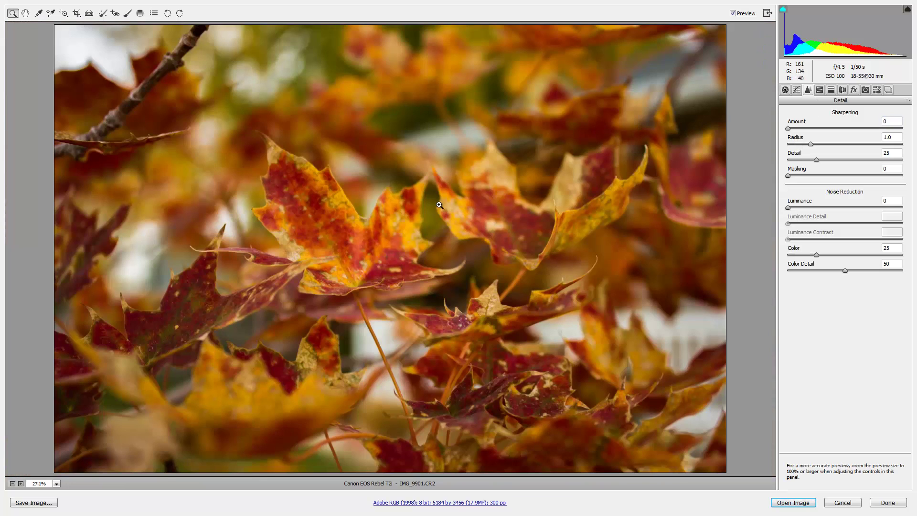
# Shift the HSL hues by setting reds to +3, oranges to -10 and yellows to -14
pyautogui.click(820, 91)
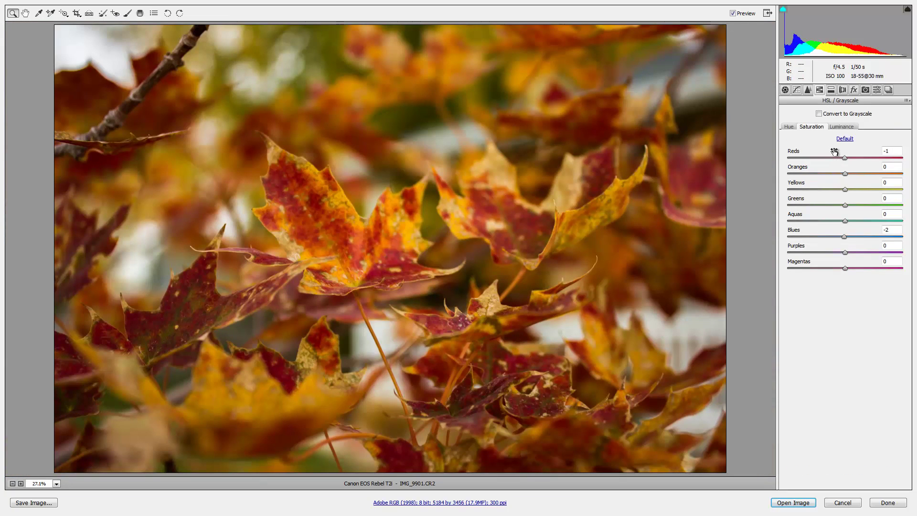
pyautogui.click(789, 127)
pyautogui.click(890, 151)
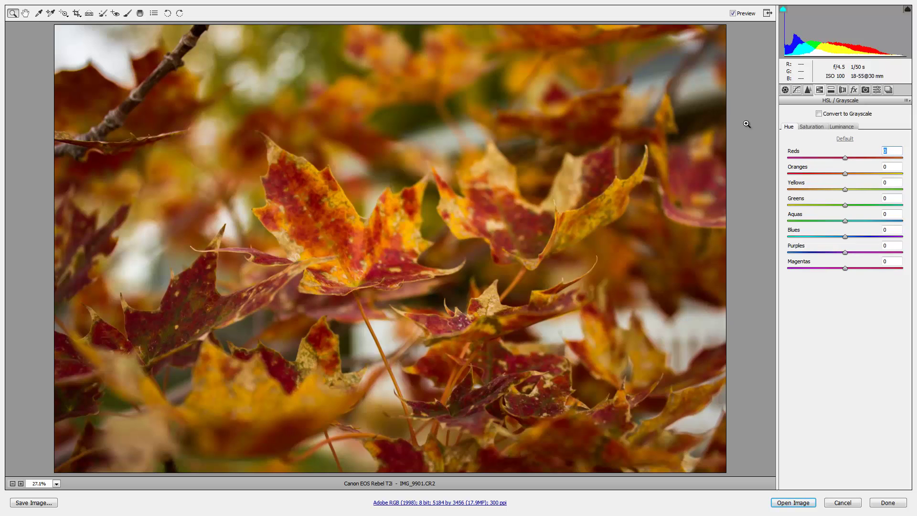
pyautogui.click(64, 15)
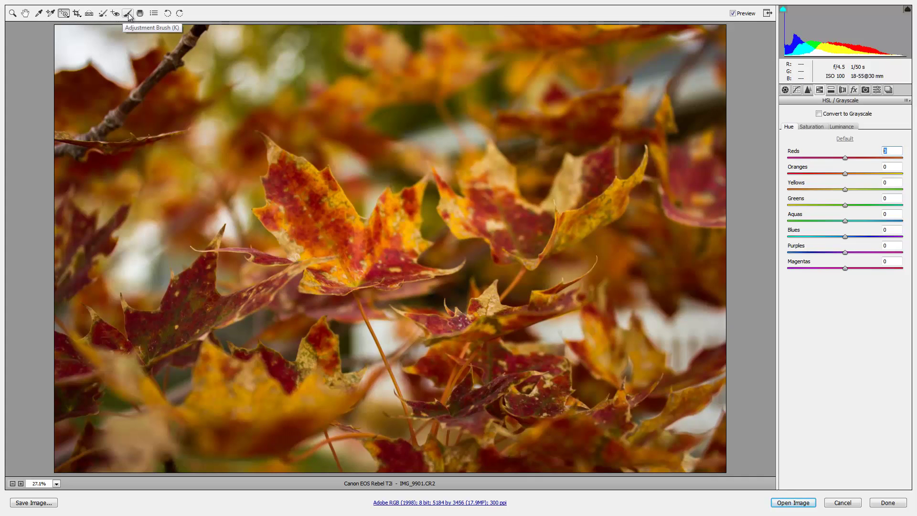
pyautogui.click(13, 14)
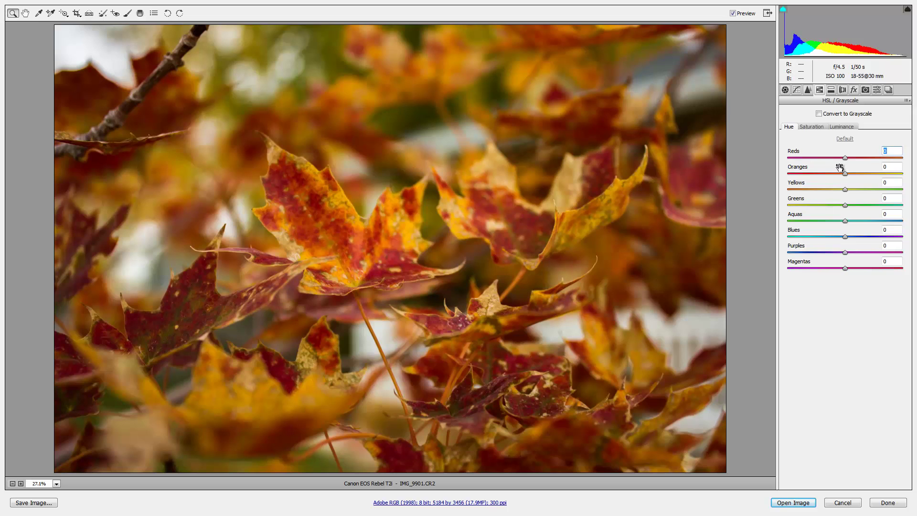
pyautogui.write('3')
pyautogui.press('Tab')
pyautogui.write('0')
pyautogui.press('Tab')
pyautogui.write('-14')
pyautogui.press('Tab')
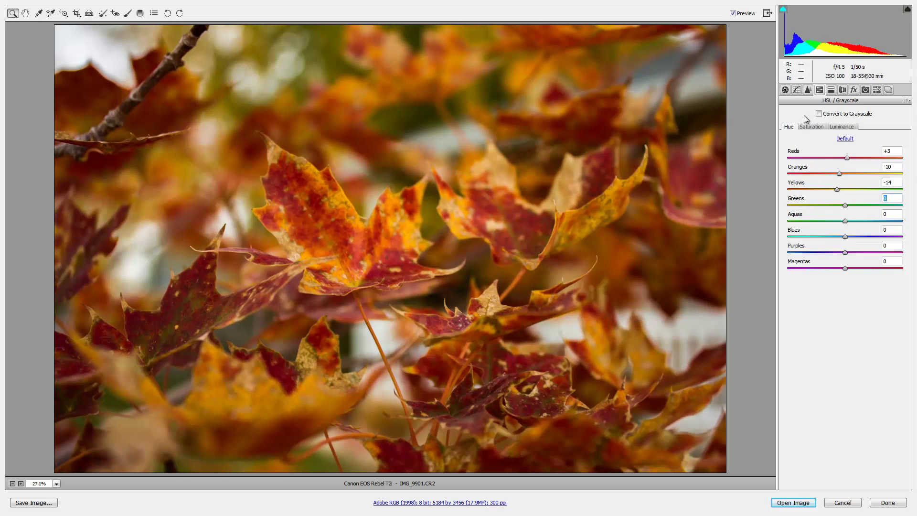
# Reduce the HSL saturation by setting reds to -21, oranges to -34 and yellows to -7
pyautogui.click(815, 126)
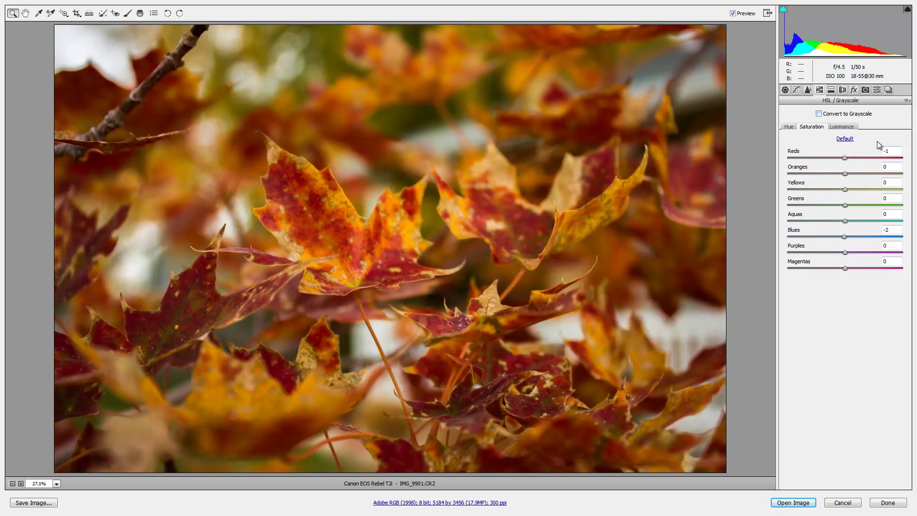
pyautogui.moveTo(867, 149); pyautogui.dragTo(829, 154)
pyautogui.write('-21')
pyautogui.press('Tab')
pyautogui.write('-34')
pyautogui.press('Tab')
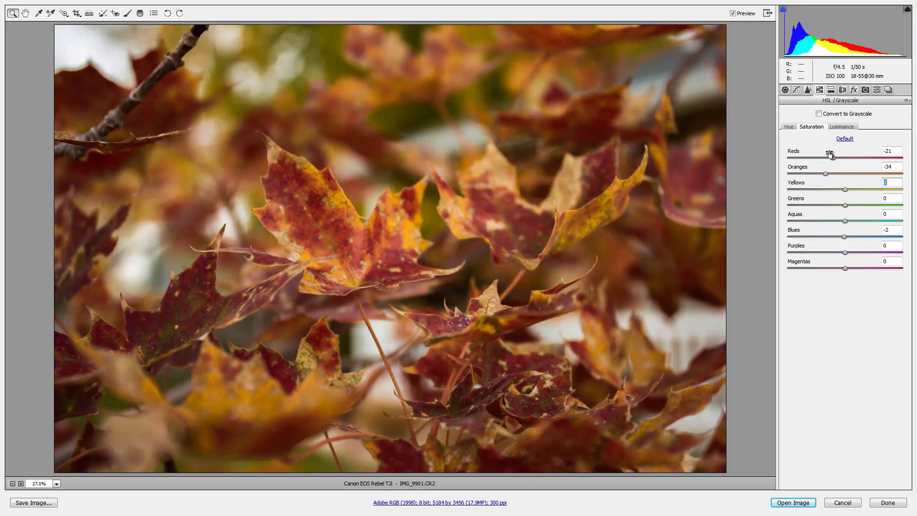
pyautogui.write('-7')
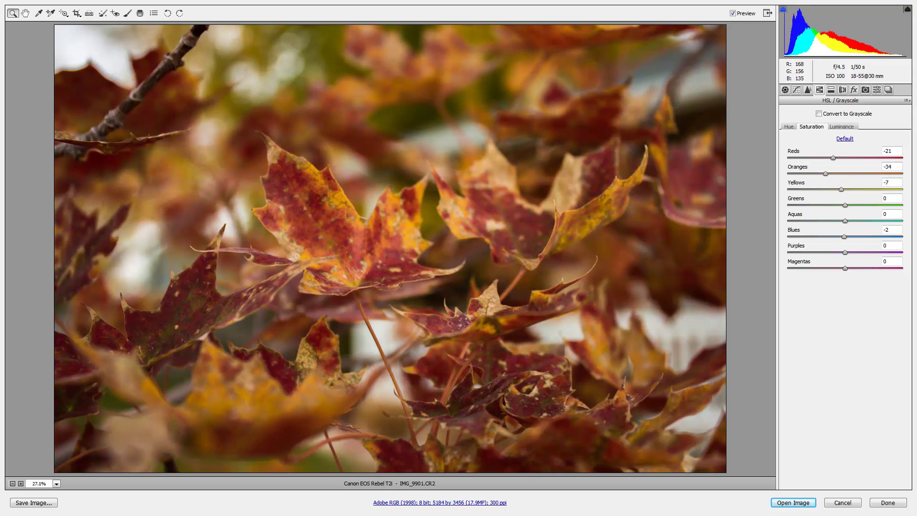
# Split-tone the photo with highlights at hue 41 and saturation 68, and shadows at hue 233 and saturation 12
pyautogui.click(831, 90)
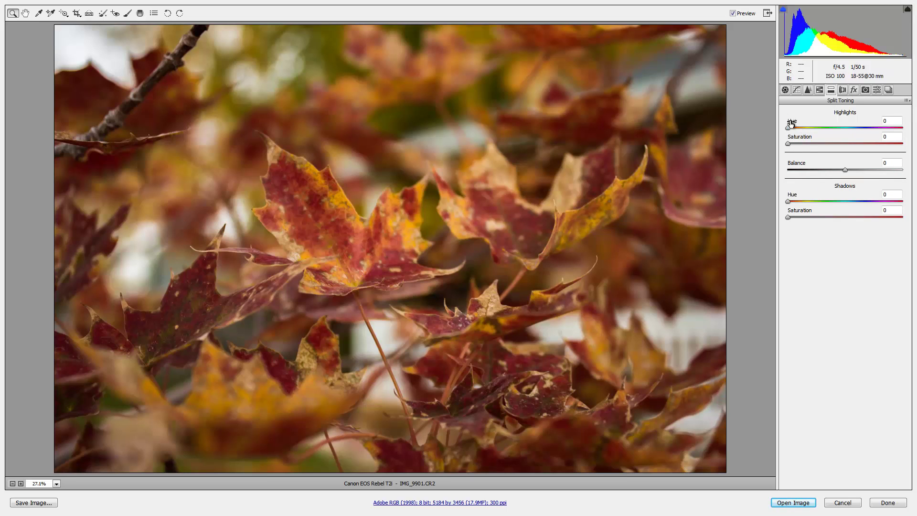
pyautogui.moveTo(807, 127); pyautogui.dragTo(865, 151)
pyautogui.click(813, 144)
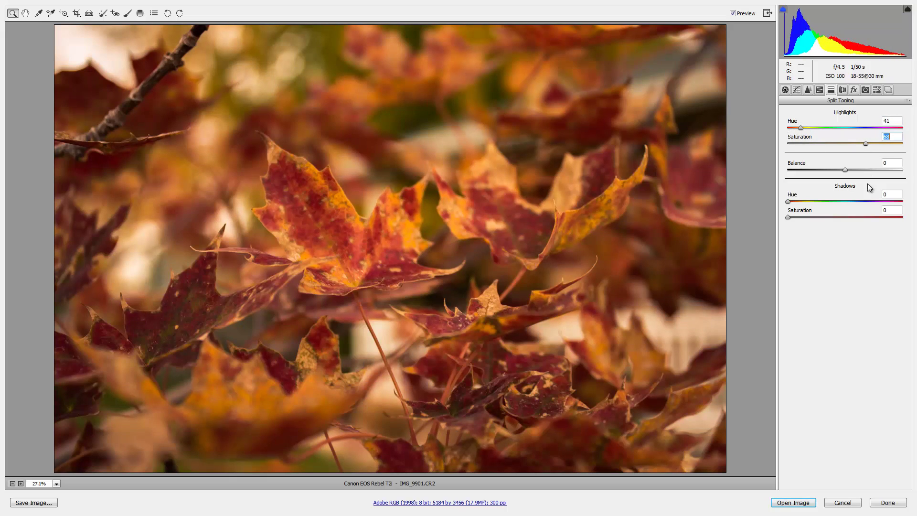
pyautogui.moveTo(864, 203); pyautogui.dragTo(864, 208)
pyautogui.moveTo(863, 202); pyautogui.dragTo(803, 219)
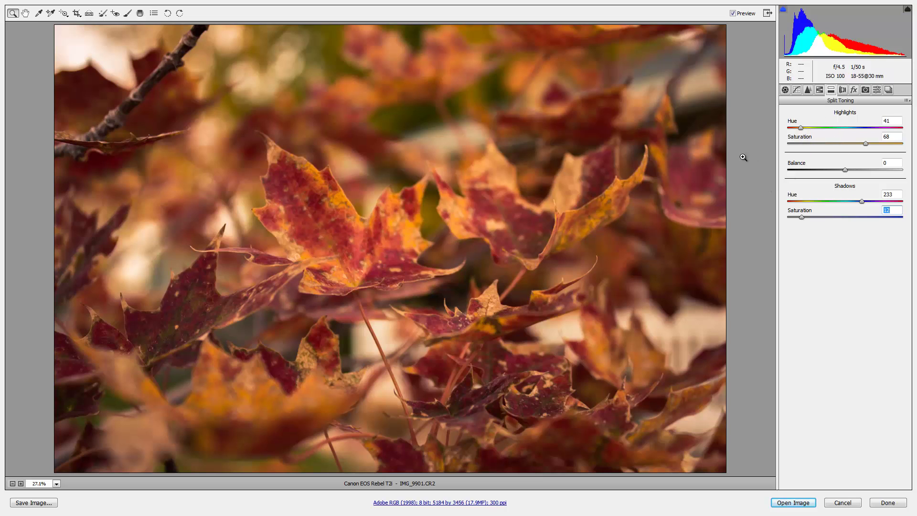
# Remove the split toning effect by setting both the highlights and the shadows saturation to 0
pyautogui.moveTo(866, 143); pyautogui.dragTo(764, 148)
pyautogui.moveTo(801, 218); pyautogui.dragTo(782, 222)
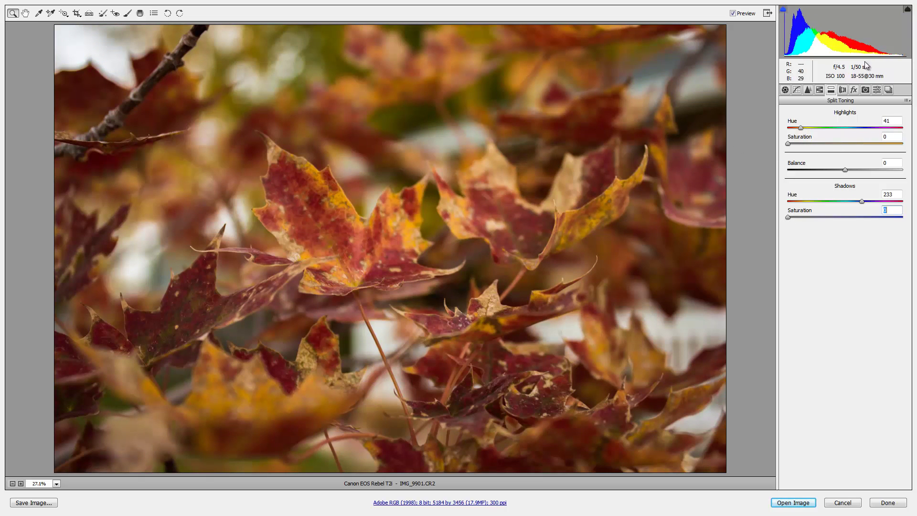
# Try enabling lens profile corrections with the Auto setup
pyautogui.click(841, 91)
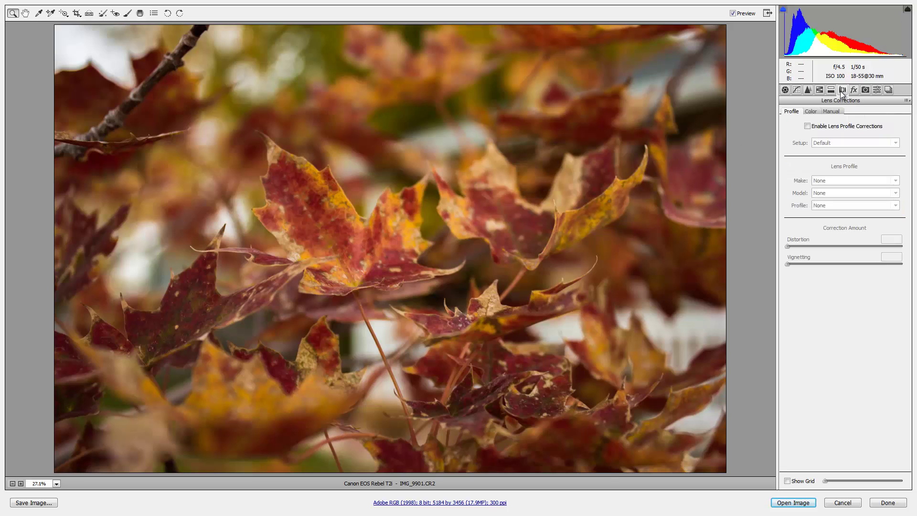
pyautogui.click(824, 125)
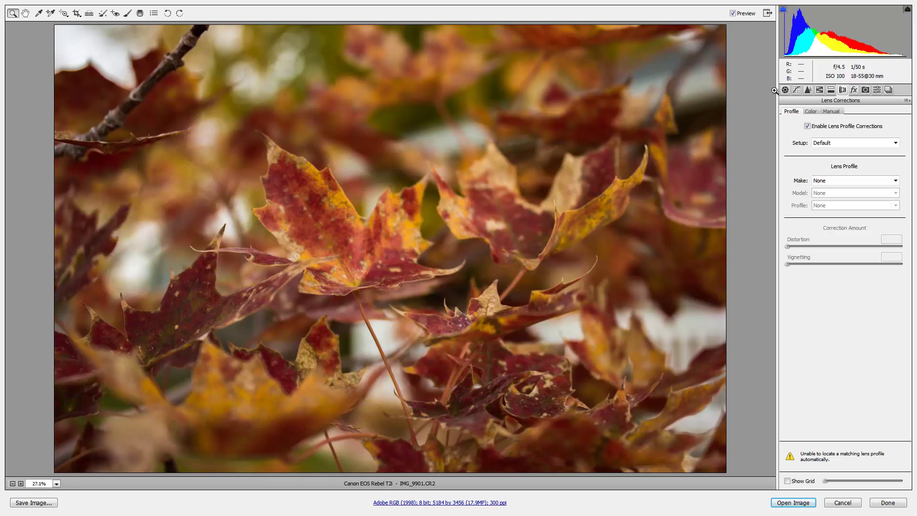
pyautogui.click(885, 144)
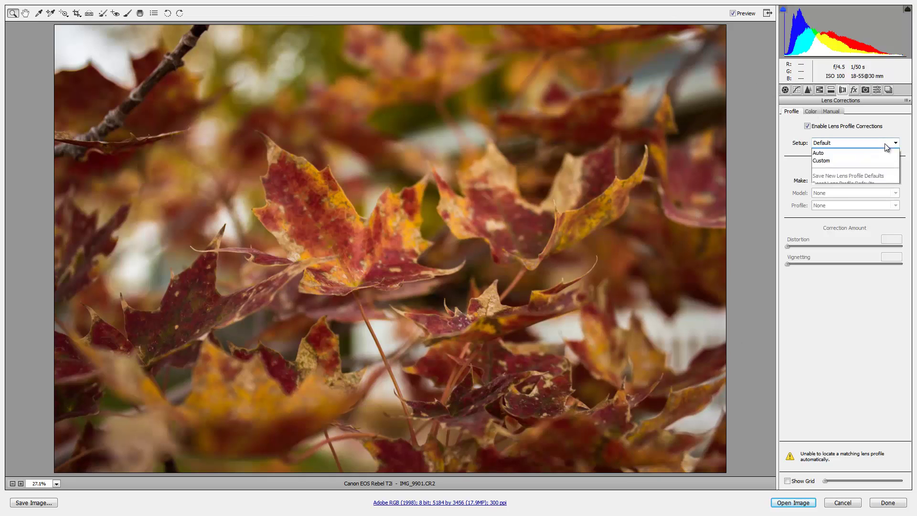
pyautogui.click(845, 150)
pyautogui.click(830, 123)
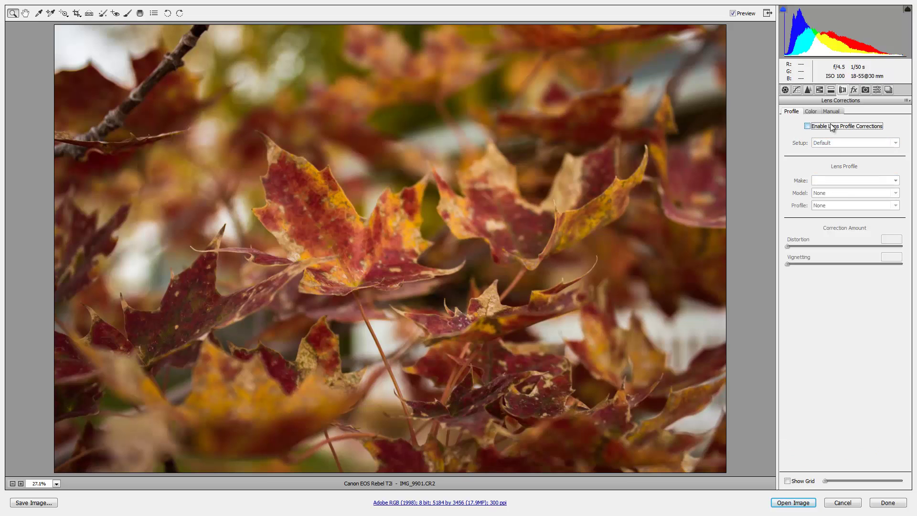
# Enable lens profile corrections with Canon as the lens make and compare the photo with and without the correction
pyautogui.click(829, 123)
pyautogui.click(838, 180)
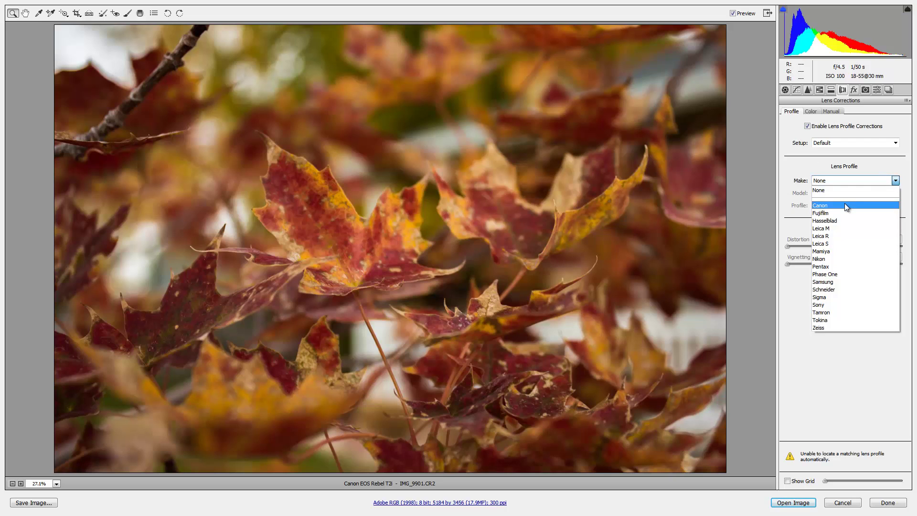
pyautogui.click(845, 204)
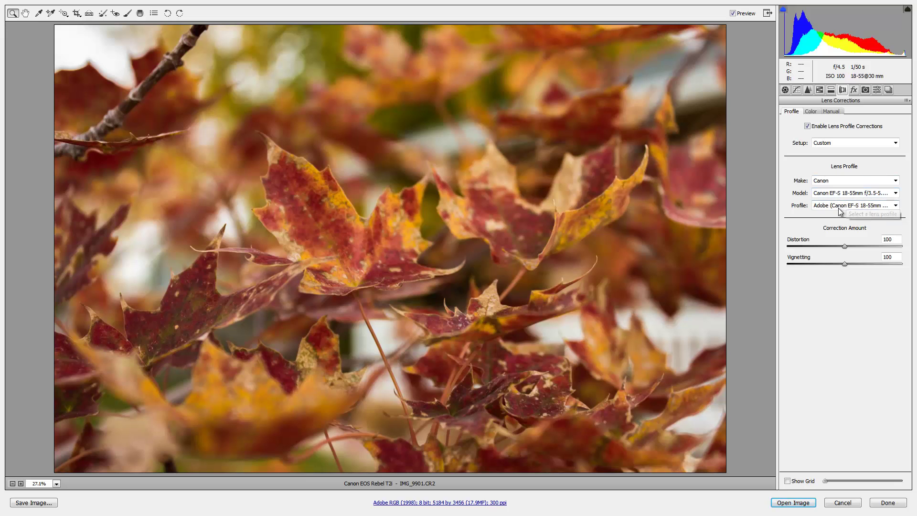
pyautogui.click(734, 13)
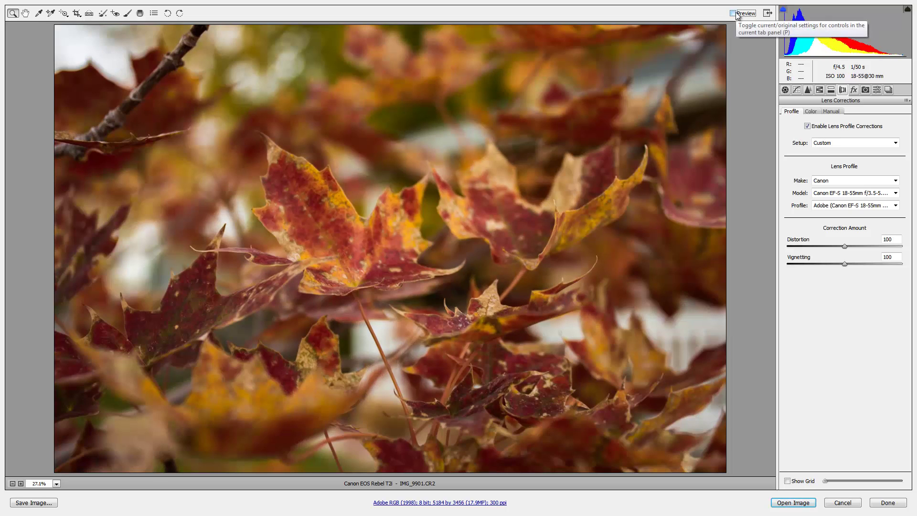
pyautogui.click(737, 14)
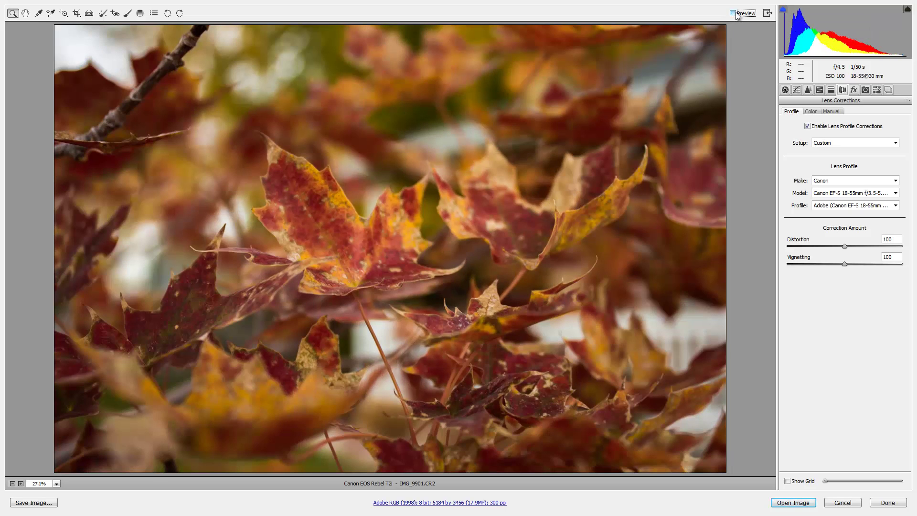
# Try heavy film grain with amount 100 and size 96, checking it on the central leaf's tip
pyautogui.click(854, 91)
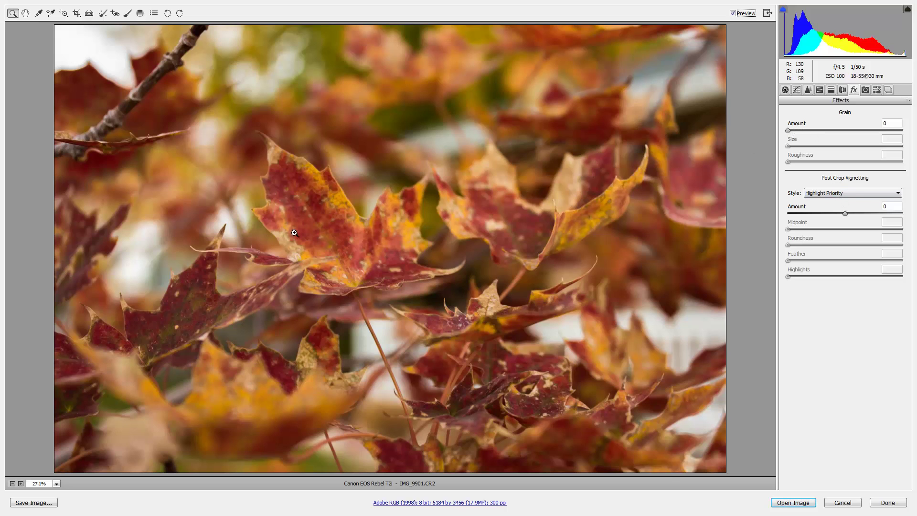
pyautogui.moveTo(247, 123); pyautogui.dragTo(387, 224)
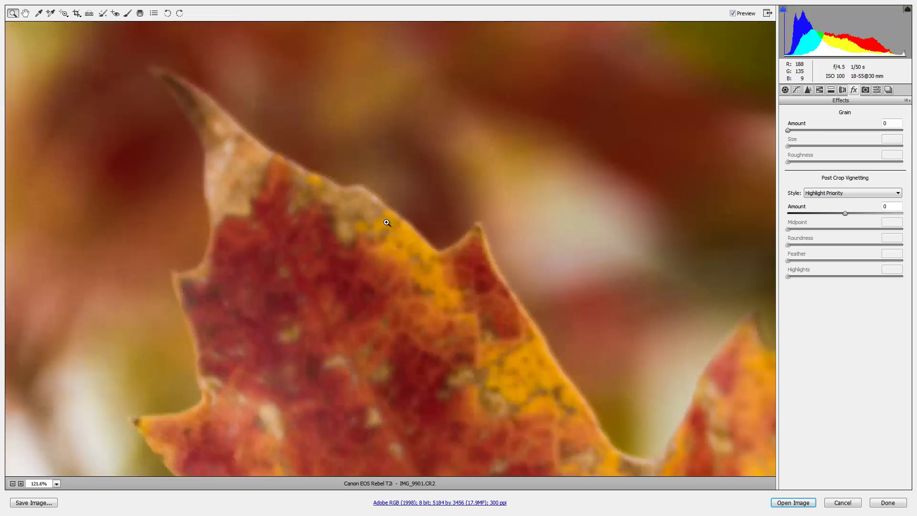
pyautogui.click(846, 129)
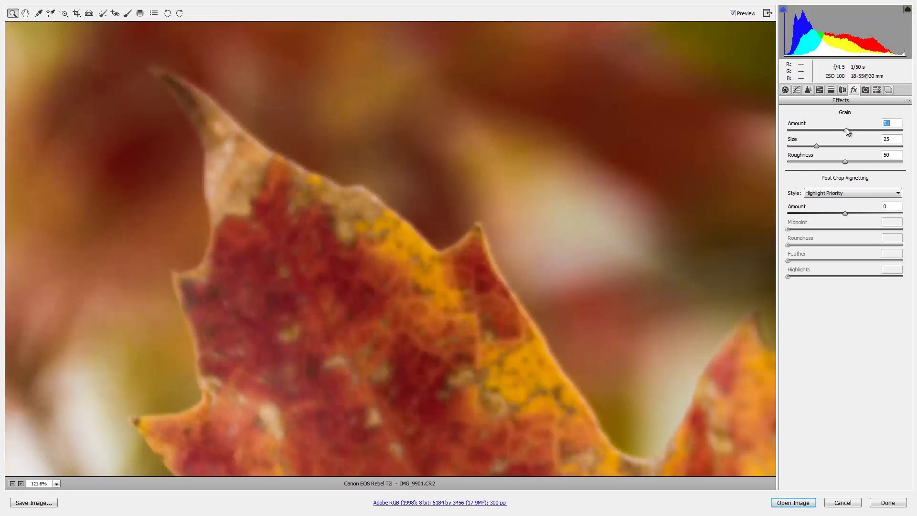
pyautogui.click(891, 130)
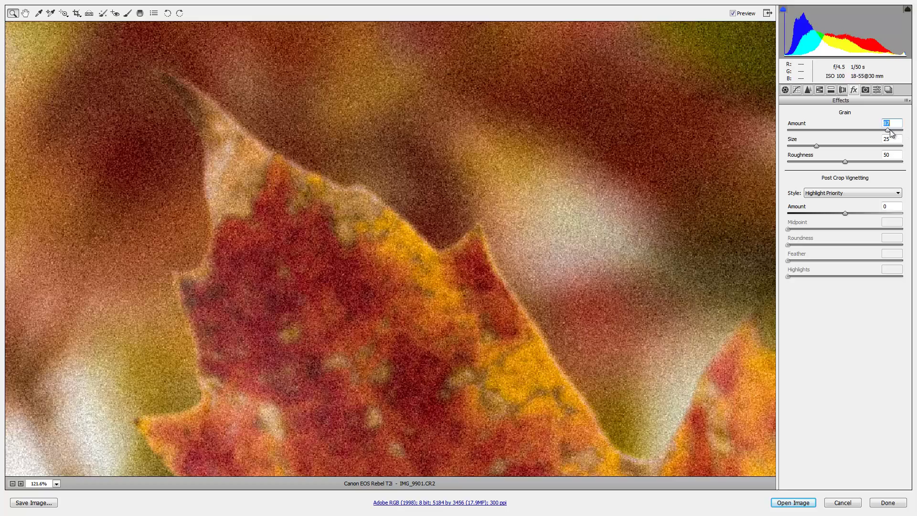
pyautogui.hotkey('shift', 'Up')
pyautogui.click(902, 146)
pyautogui.moveTo(902, 146)
pyautogui.mouseDown()
pyautogui.moveTo(866, 145)
pyautogui.moveTo(897, 146)
pyautogui.mouseUp()
# View the whole photo and set the grain roughness to 48 and its size to about 46
pyautogui.rightClick(414, 206)
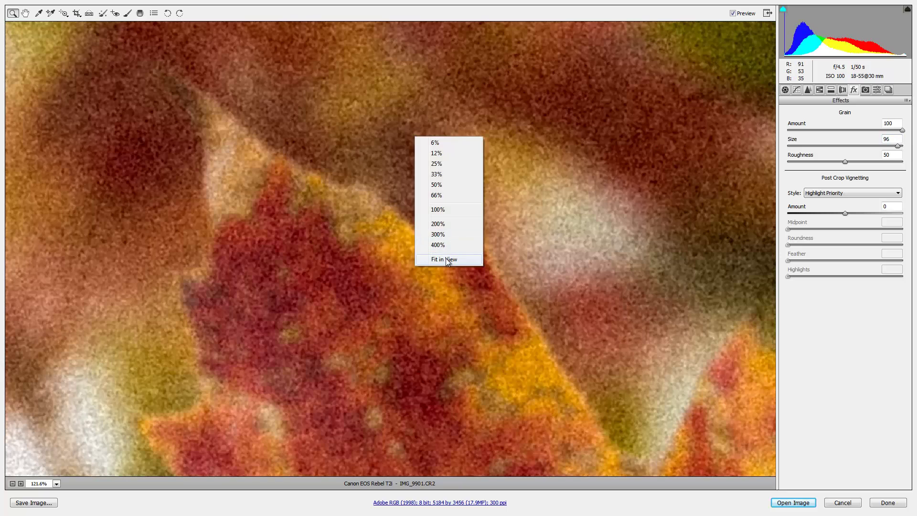
pyautogui.click(445, 259)
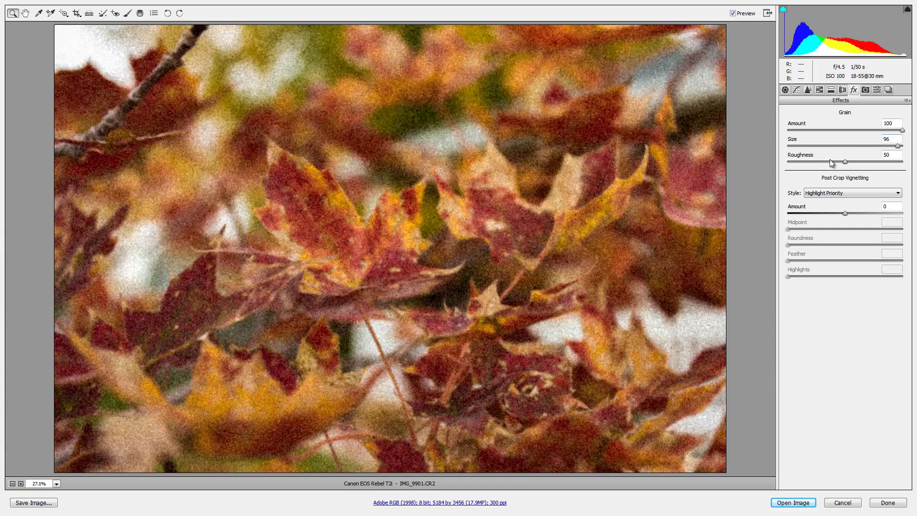
pyautogui.moveTo(845, 163)
pyautogui.mouseDown()
pyautogui.moveTo(824, 165)
pyautogui.moveTo(843, 165)
pyautogui.mouseUp()
pyautogui.rightClick(313, 224)
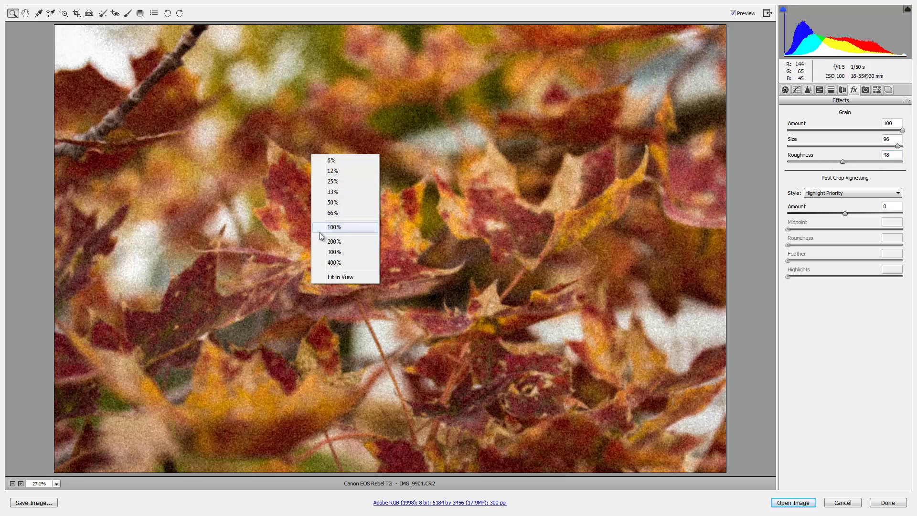
pyautogui.click(841, 146)
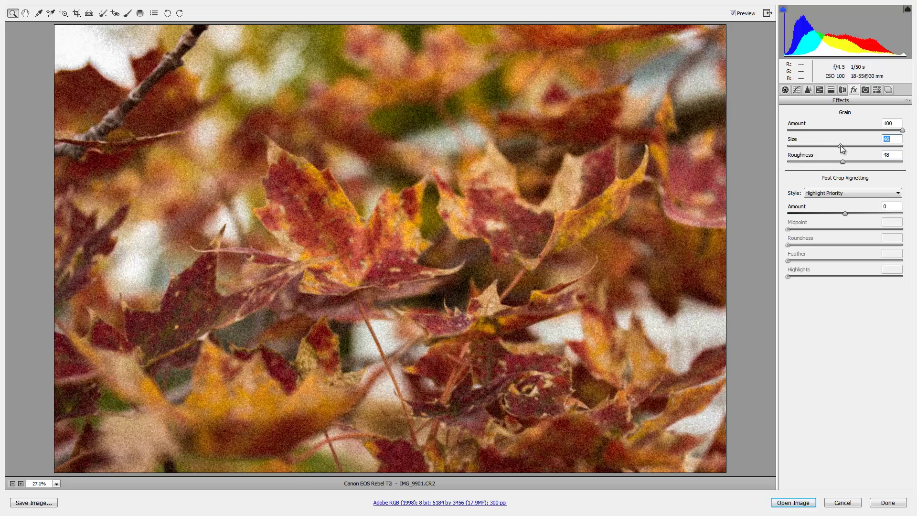
# Remove the grain by setting its amount to 0
pyautogui.hotkey('shift', 'Tab')
pyautogui.write('0')
pyautogui.press('Return')
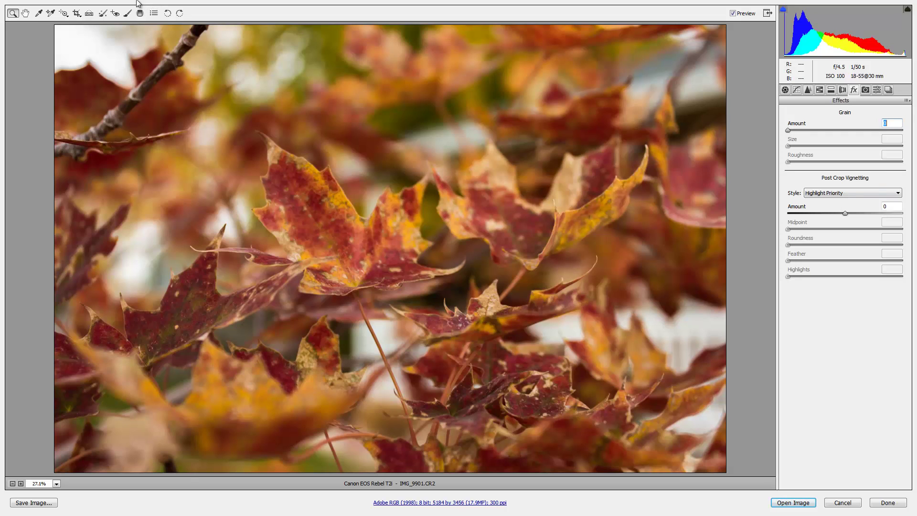
# Darken the photo's edges by setting the post-crop vignetting amount to -63
pyautogui.click(809, 213)
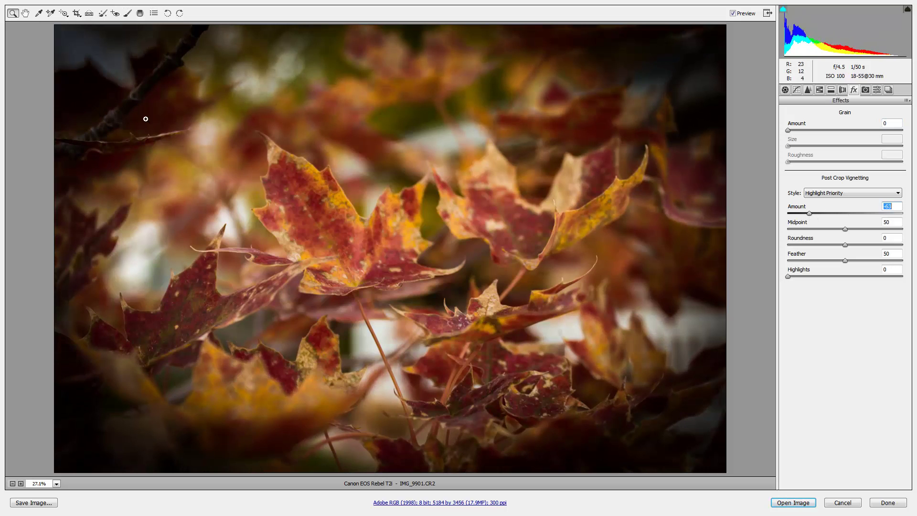
# Test the vignette with a crop around the central leaves, reposition it, and extend the crop back to the full photo
pyautogui.click(77, 13)
pyautogui.moveTo(145, 84); pyautogui.dragTo(613, 395)
pyautogui.moveTo(383, 298); pyautogui.dragTo(400, 333)
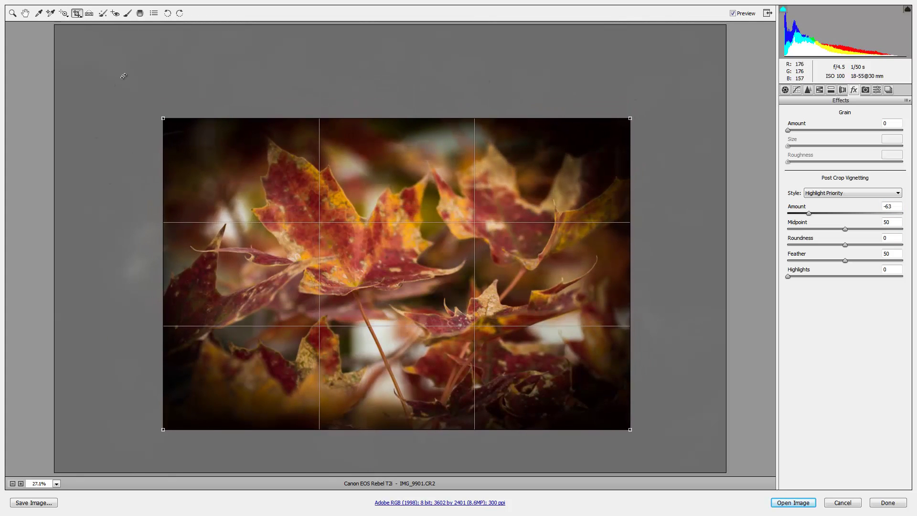
pyautogui.moveTo(163, 118); pyautogui.dragTo(54, 45)
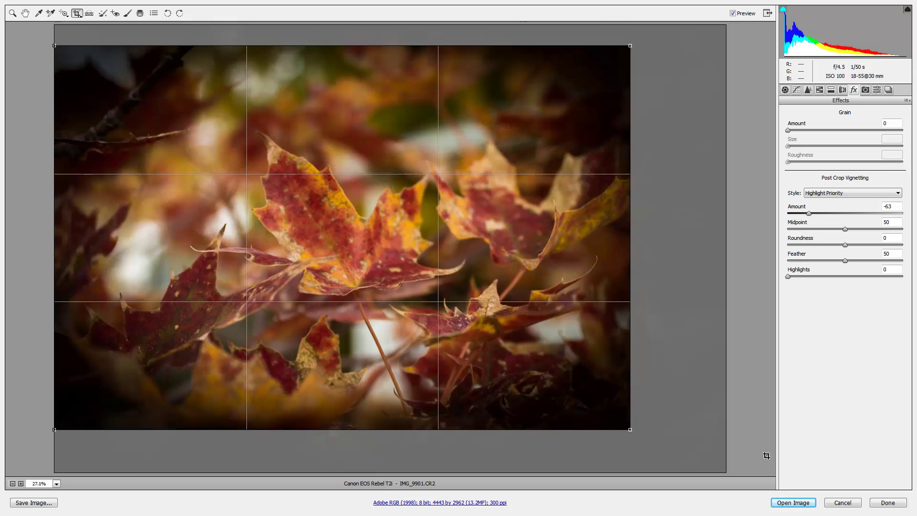
pyautogui.moveTo(462, 314); pyautogui.dragTo(402, 206)
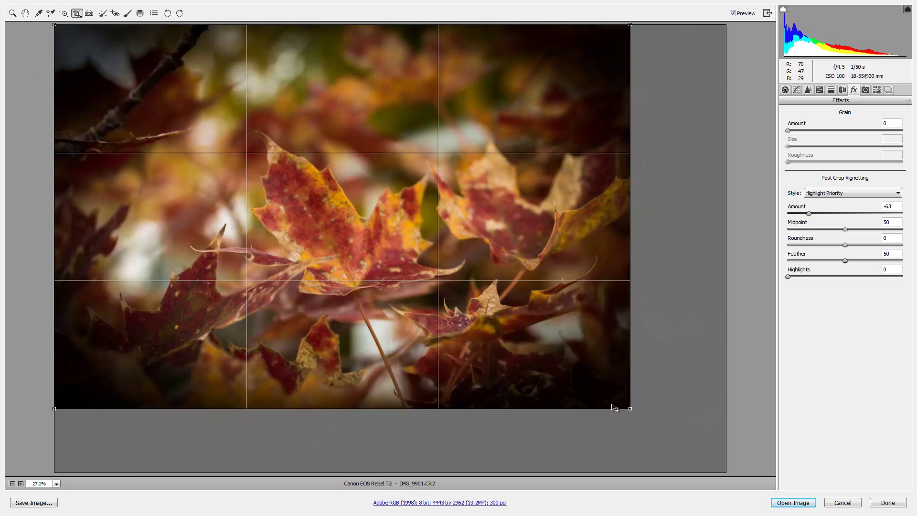
pyautogui.moveTo(630, 408); pyautogui.dragTo(808, 494)
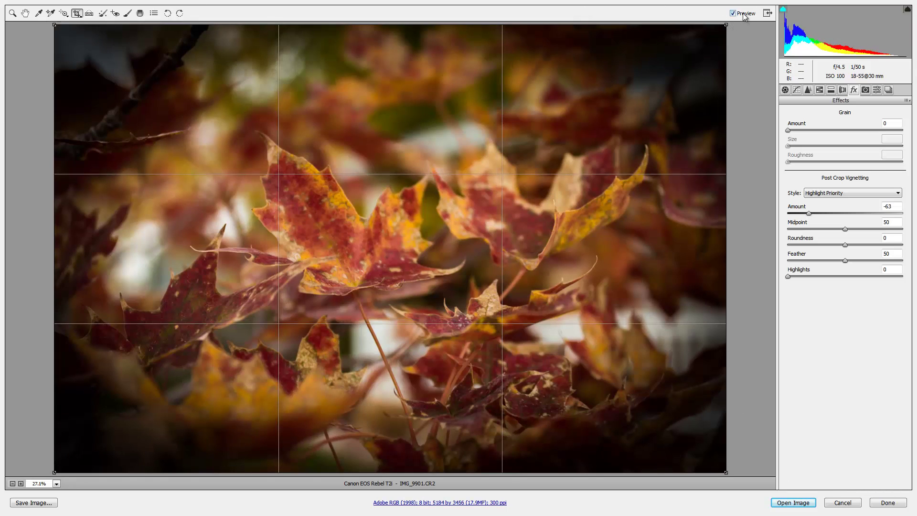
pyautogui.click(13, 13)
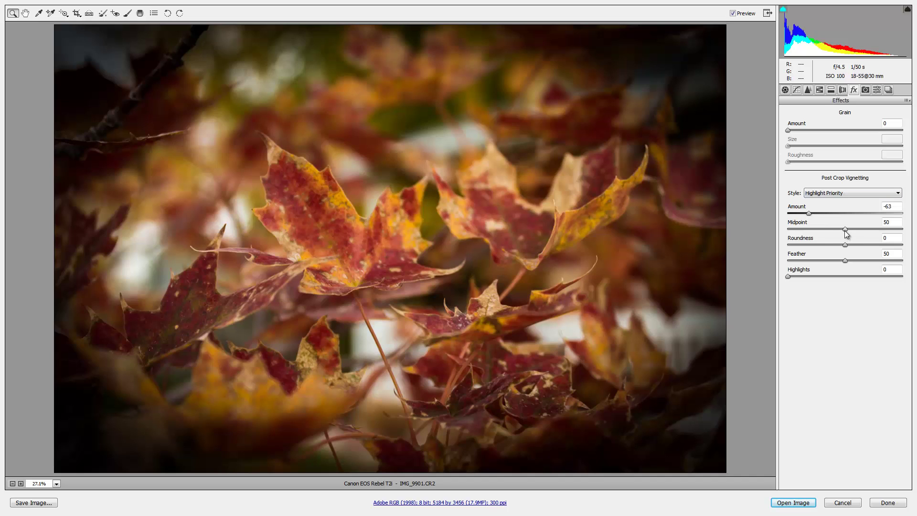
# Shape the post-crop vignette with midpoint 59, roundness -14 and feather 82
pyautogui.moveTo(845, 230); pyautogui.dragTo(769, 260)
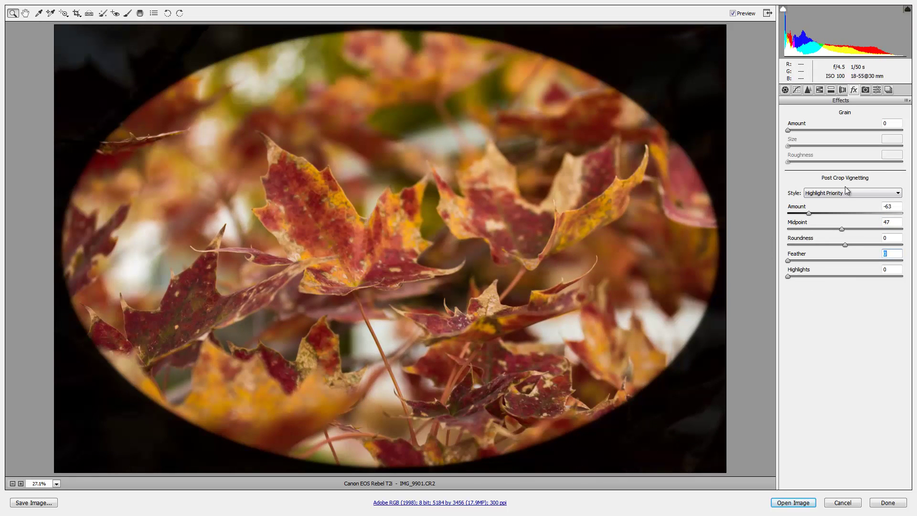
pyautogui.press('Return')
pyautogui.click(891, 225)
pyautogui.write('59')
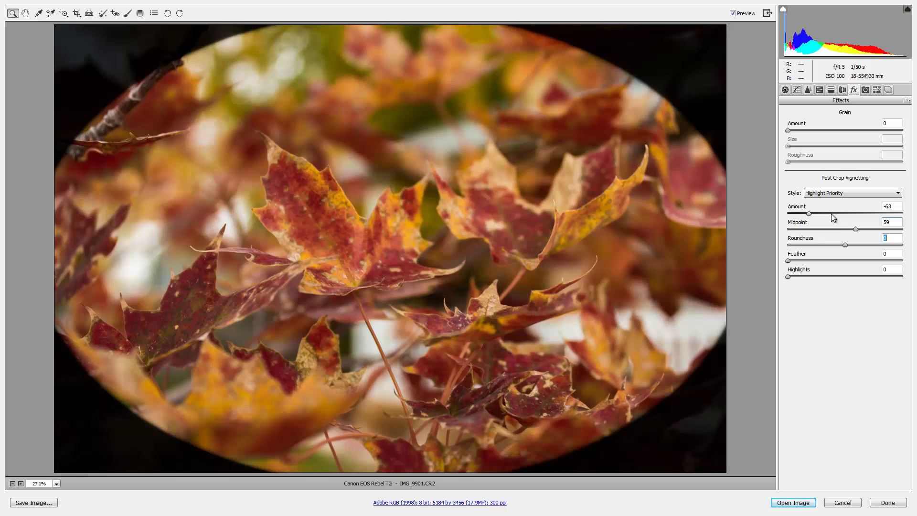
pyautogui.write('-14')
pyautogui.press('Tab')
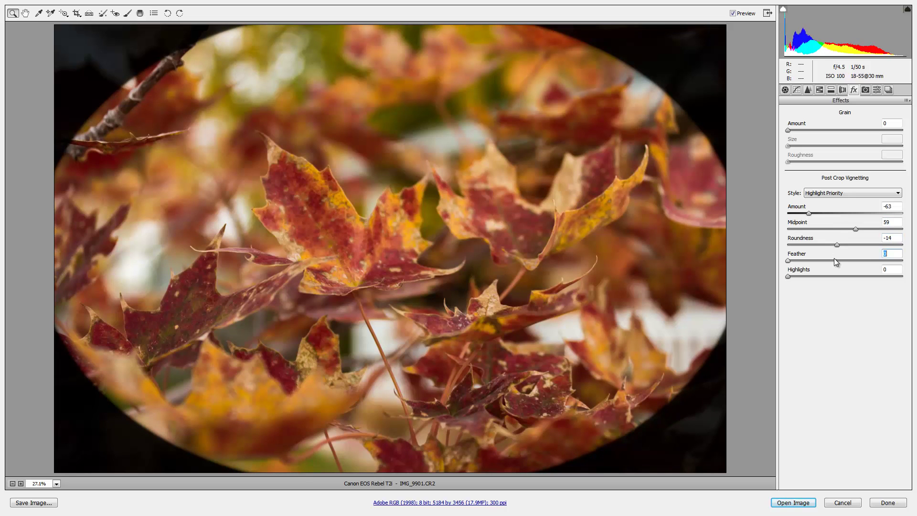
pyautogui.moveTo(833, 260); pyautogui.dragTo(773, 257)
pyautogui.moveTo(836, 245); pyautogui.dragTo(882, 264)
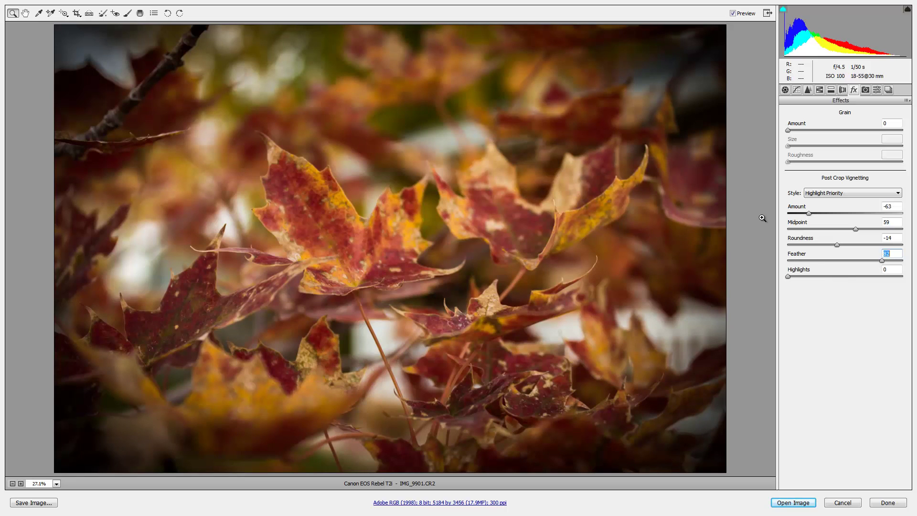
# Set the camera profile to Camera Landscape in the camera calibration settings
pyautogui.click(867, 90)
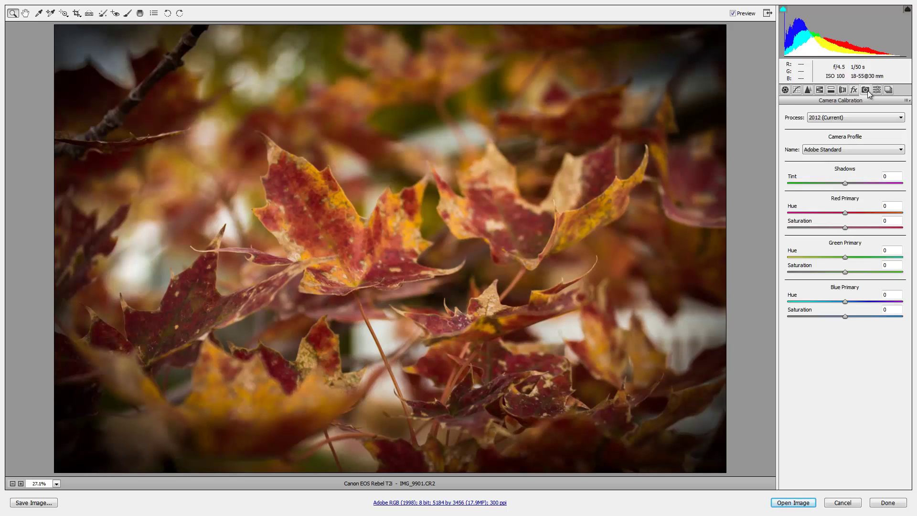
pyautogui.click(856, 149)
pyautogui.click(856, 149)
pyautogui.click(858, 149)
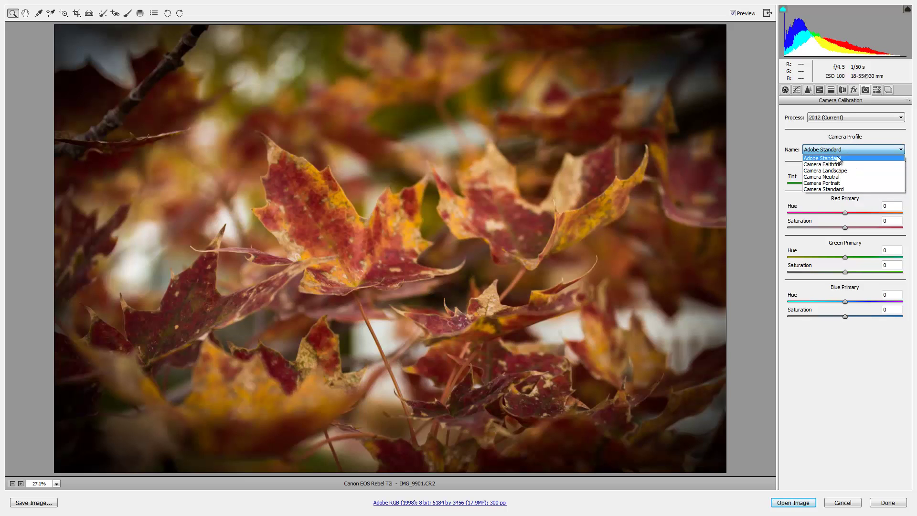
pyautogui.click(843, 170)
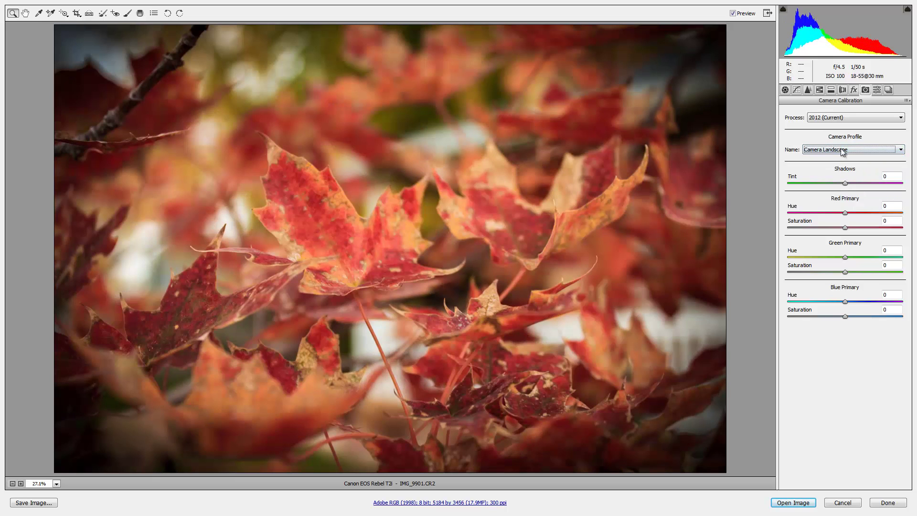
# Step through the camera profiles from Adobe Standard to Camera Standard to compare their effect on the photo
pyautogui.press('Up')
pyautogui.press('Up')
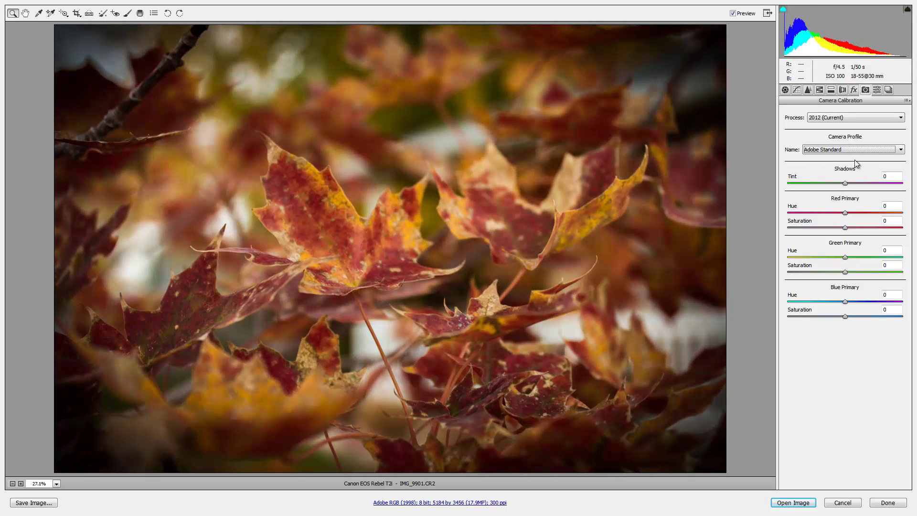
pyautogui.press('Down')
pyautogui.press('Down')
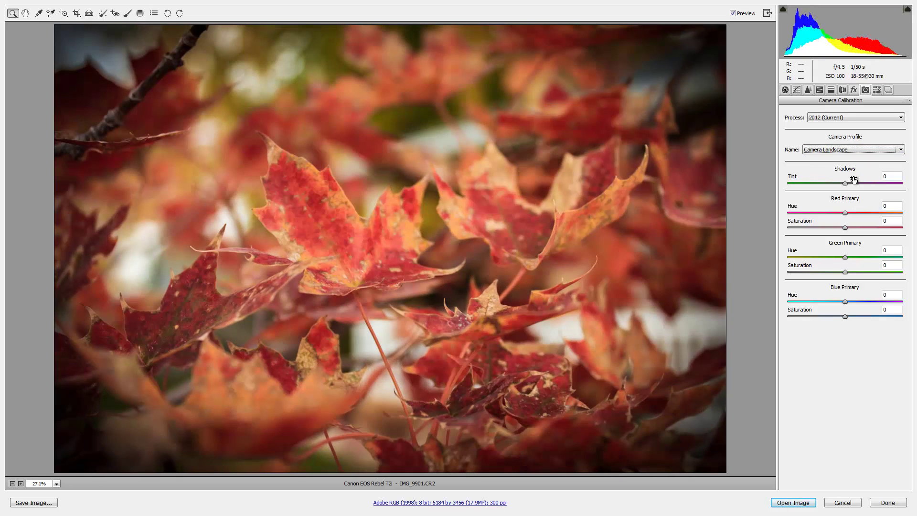
pyautogui.press('Down')
pyautogui.press('Down')
pyautogui.press('Down')
# Choose the Camera Landscape profile again and set the shadows tint to -17
pyautogui.click(860, 149)
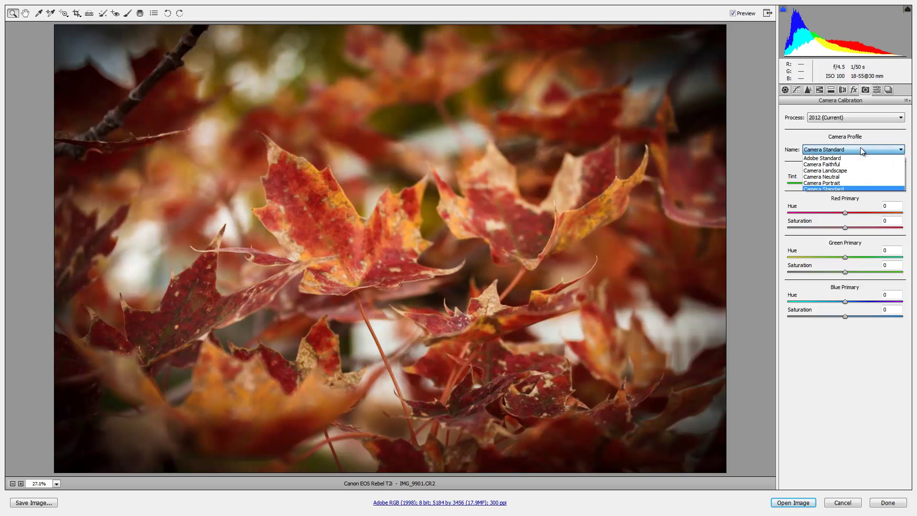
pyautogui.click(855, 170)
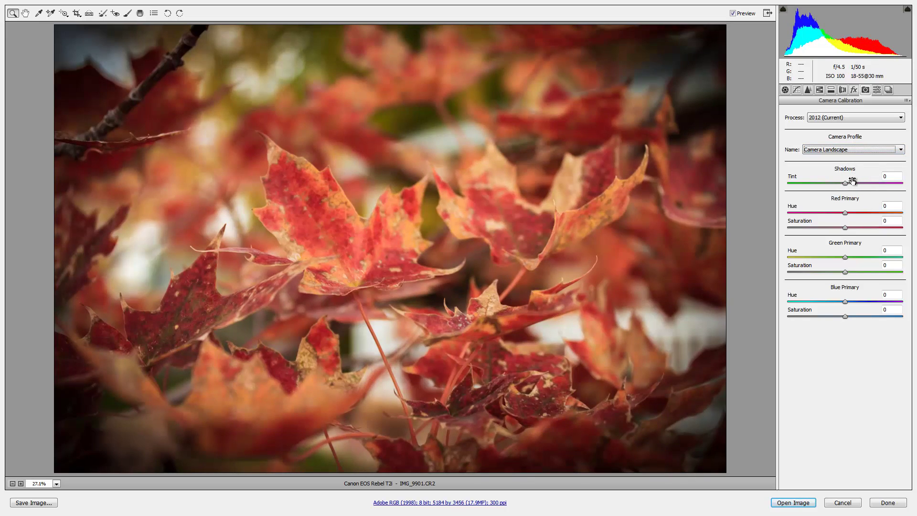
pyautogui.moveTo(829, 186); pyautogui.dragTo(837, 190)
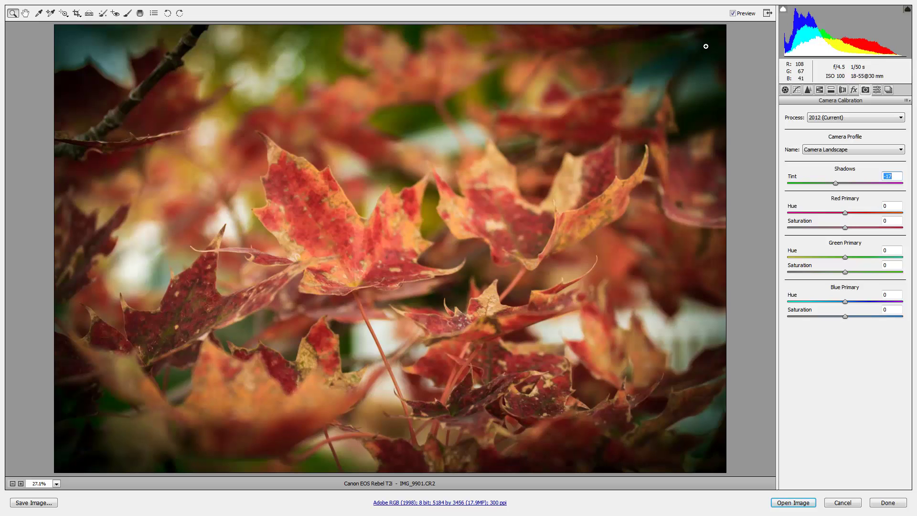
# Compare the photo with and without the camera calibration changes
pyautogui.click(744, 14)
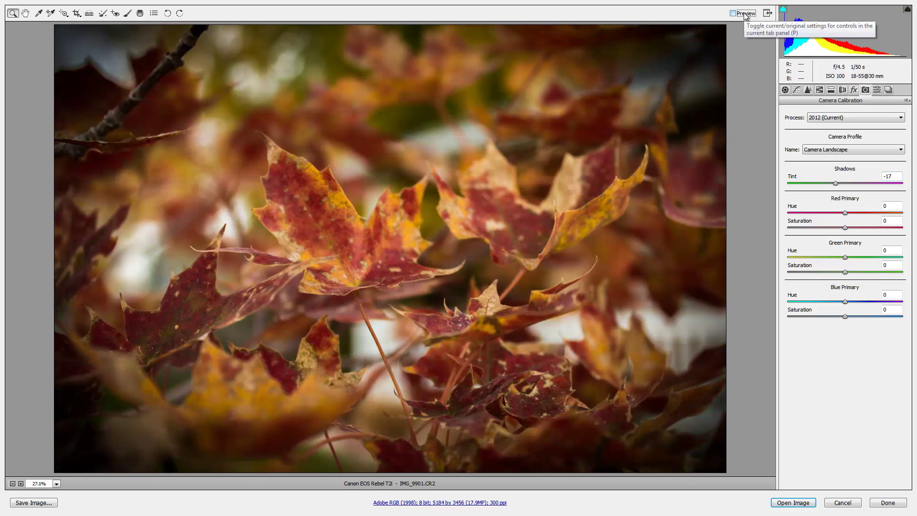
pyautogui.click(744, 13)
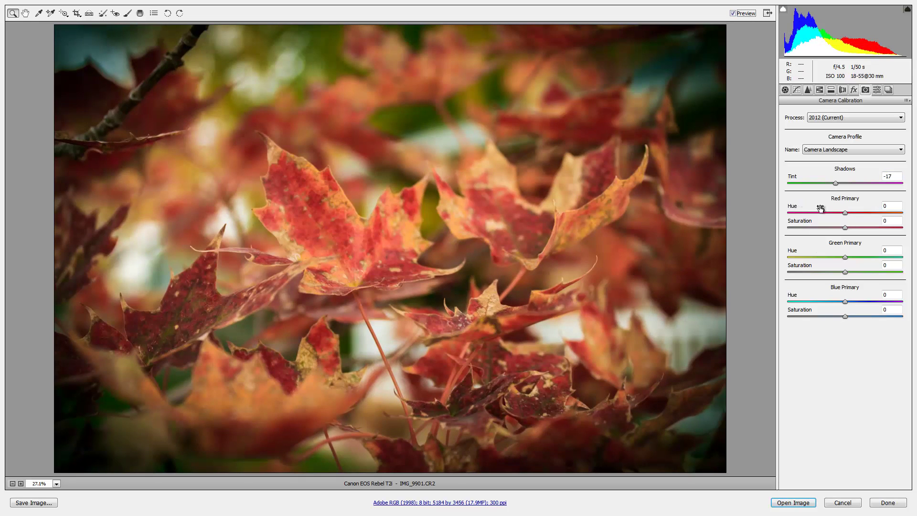
# Set the red primary hue to +15 and its saturation to +6 in the camera calibration settings
pyautogui.click(846, 213)
pyautogui.write('100')
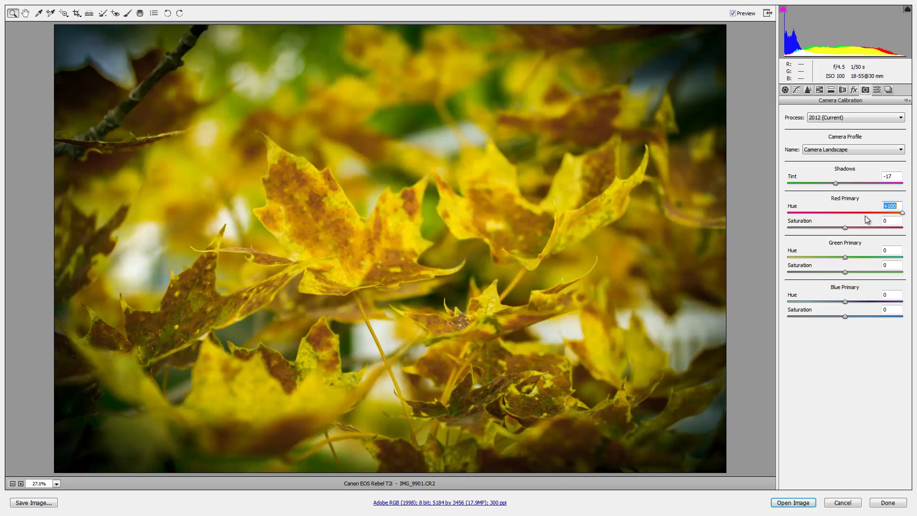
pyautogui.moveTo(867, 214); pyautogui.dragTo(850, 228)
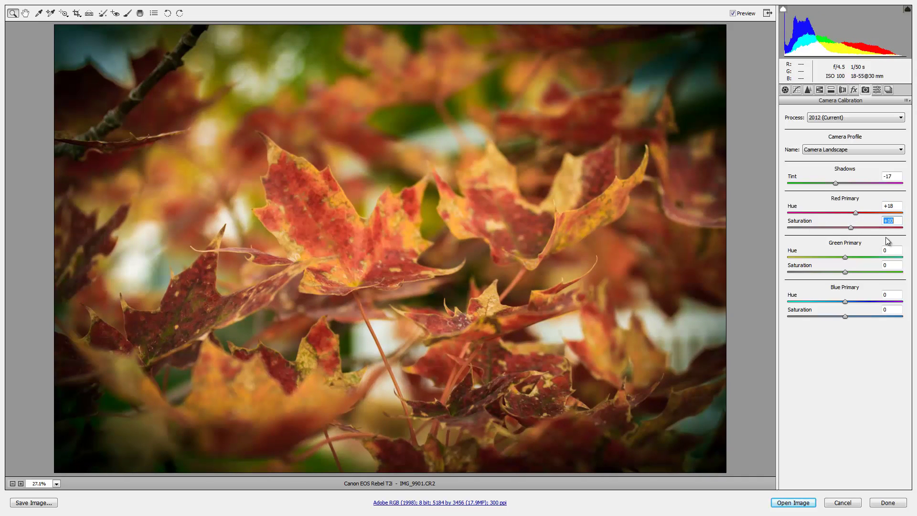
pyautogui.hotkey('shift', 'Tab')
pyautogui.write('15')
pyautogui.press('Tab')
pyautogui.write('6')
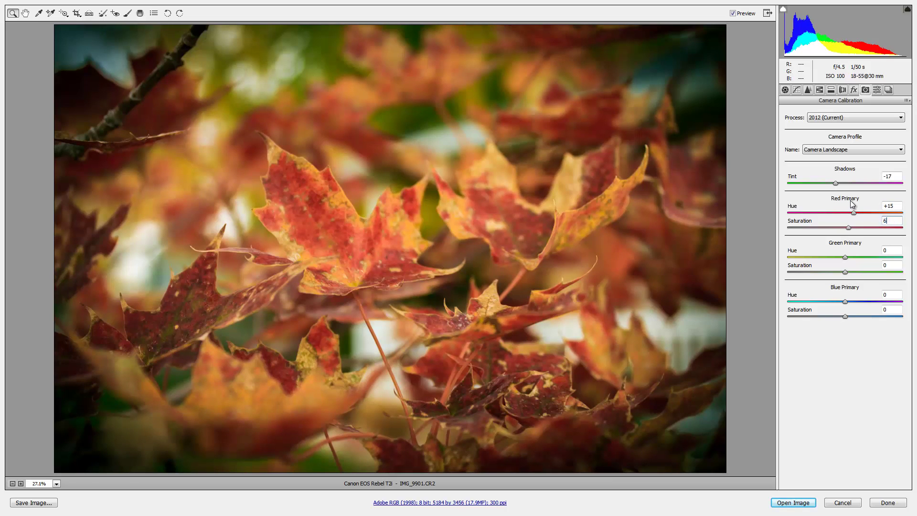
pyautogui.press('Tab')
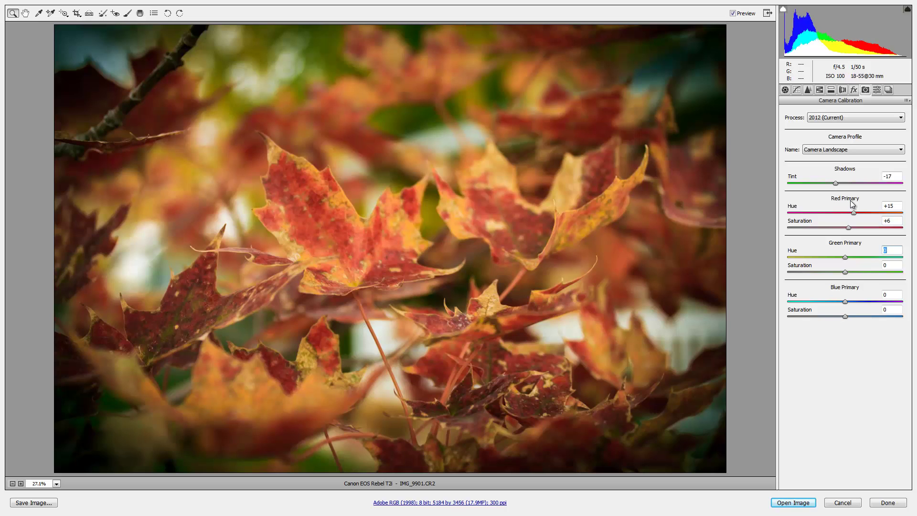
# Set the green primary to hue -19 and saturation -43, and the blue primary to hue -24 and saturation -12
pyautogui.write('-19')
pyautogui.press('Tab')
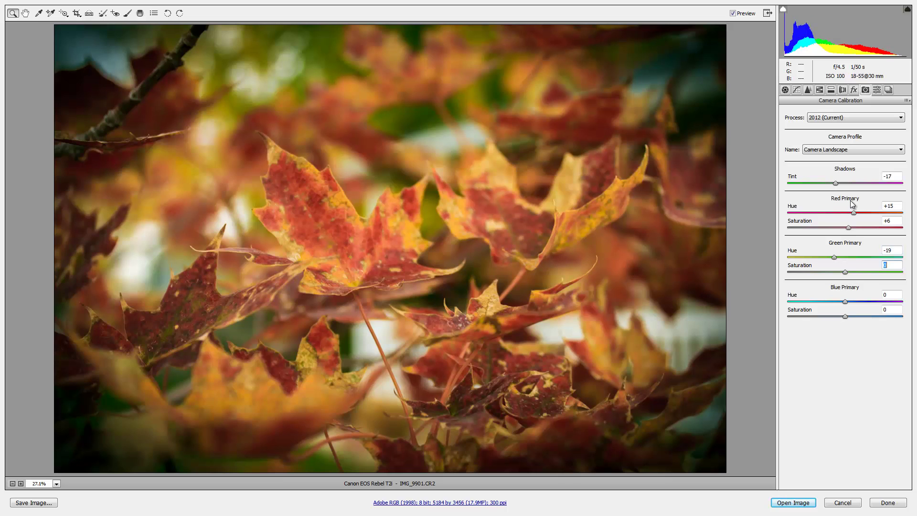
pyautogui.write('-43')
pyautogui.press('Tab')
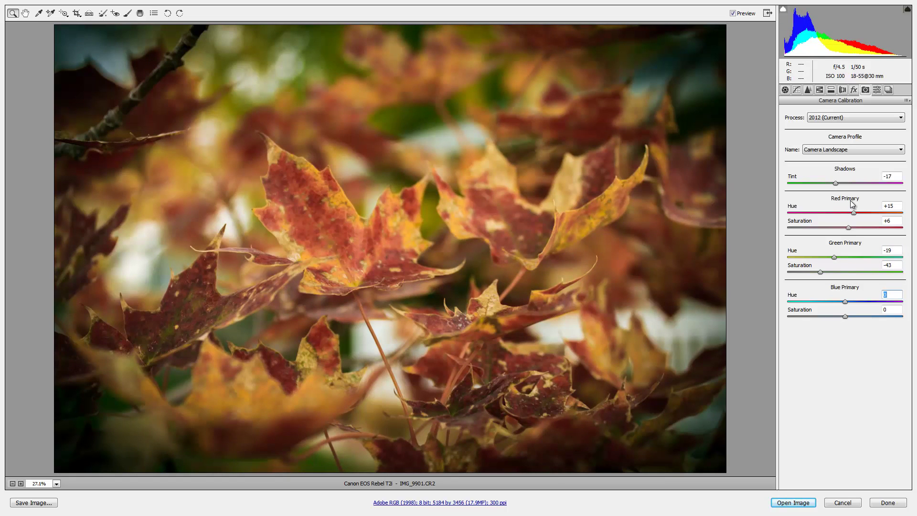
pyautogui.write('-24')
pyautogui.press('Tab')
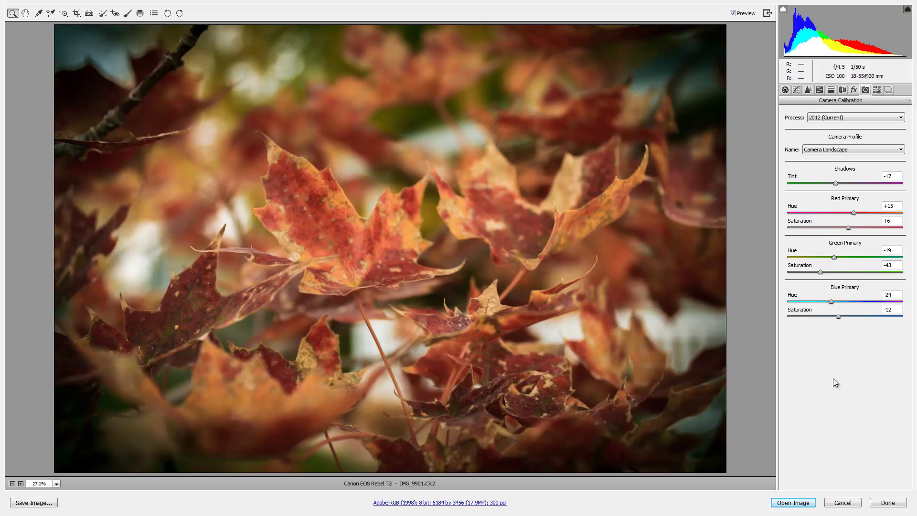
# Show the saved presets and compare the photo with and without all of its raw adjustments
pyautogui.click(877, 91)
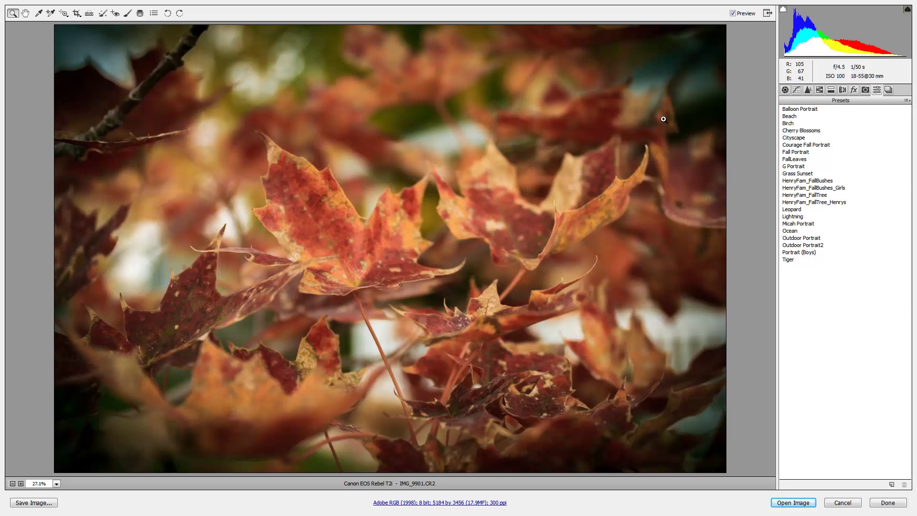
pyautogui.click(738, 14)
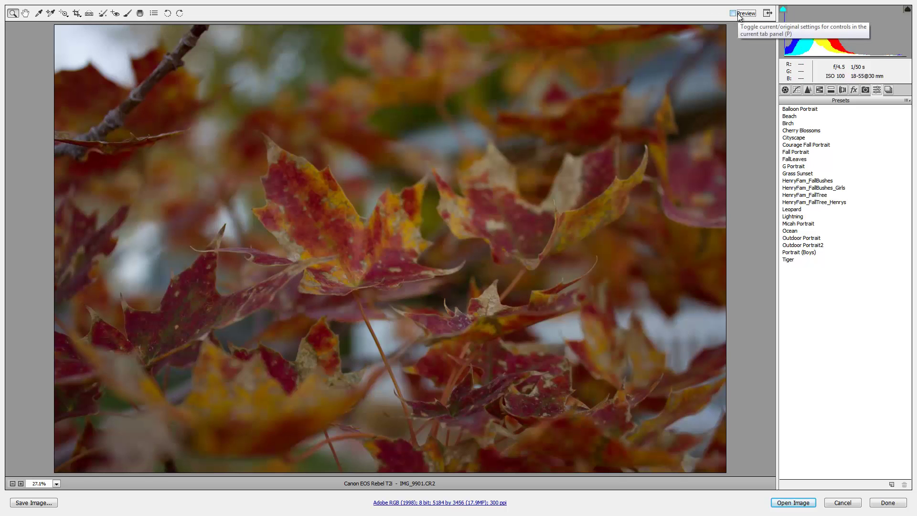
pyautogui.click(738, 14)
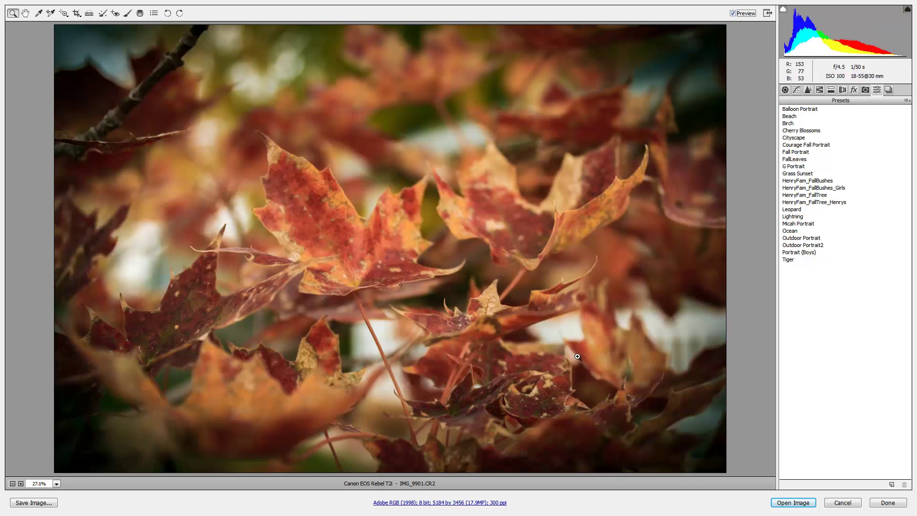
# Open the adjusted photo in Photoshop and maximize the window
pyautogui.click(794, 502)
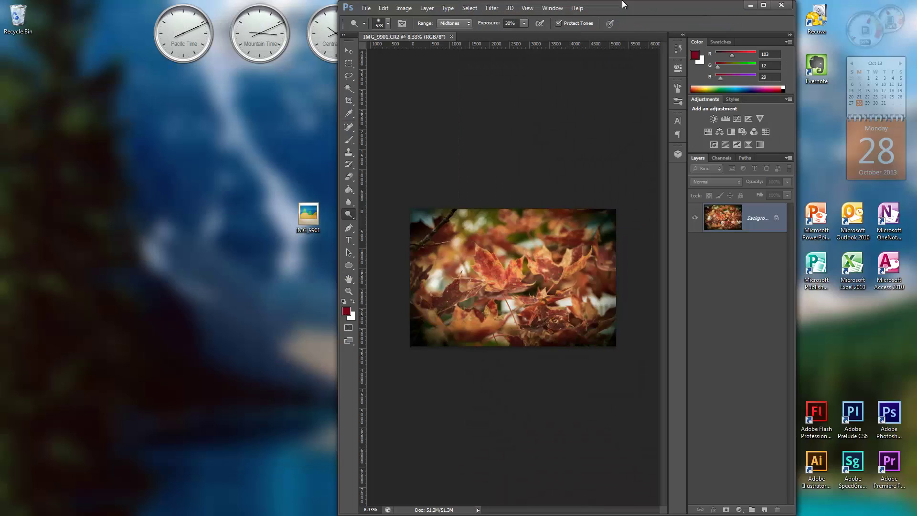
pyautogui.doubleClick(622, 4)
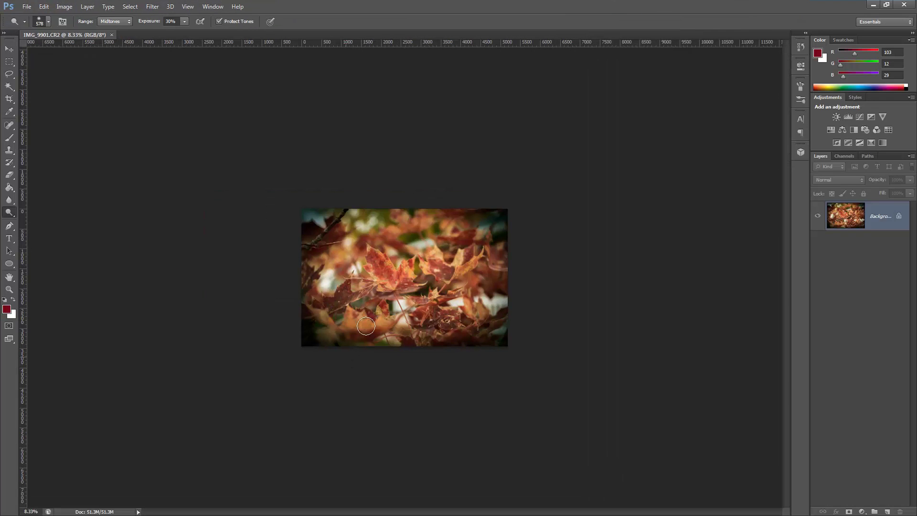
# View the photo at 25% and brush over the large central leaf with the Dodge tool, using Midtones and 30% exposure
pyautogui.rightClick(401, 285)
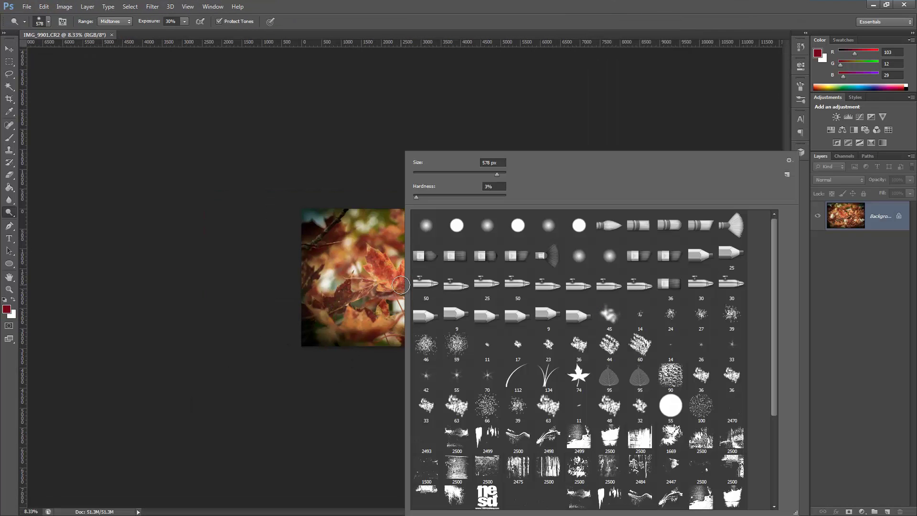
pyautogui.click(496, 74)
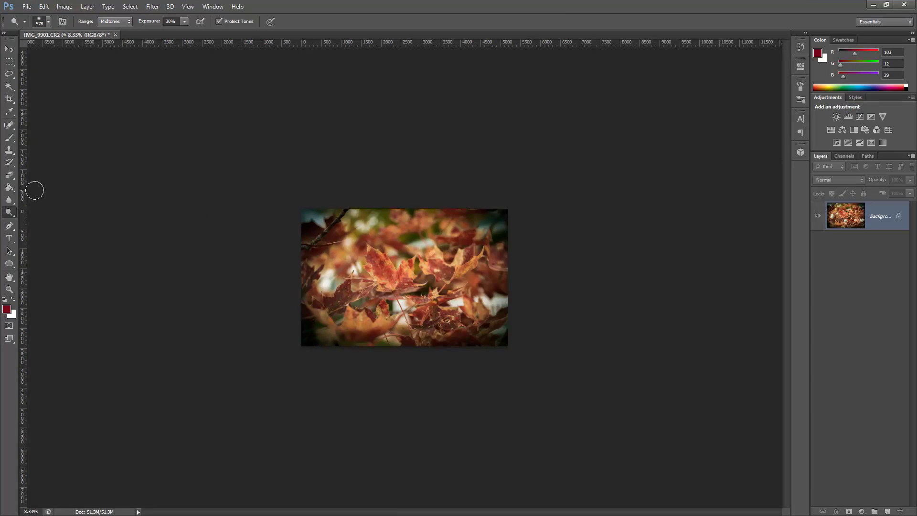
pyautogui.click(31, 511)
pyautogui.write('25')
pyautogui.press('Return')
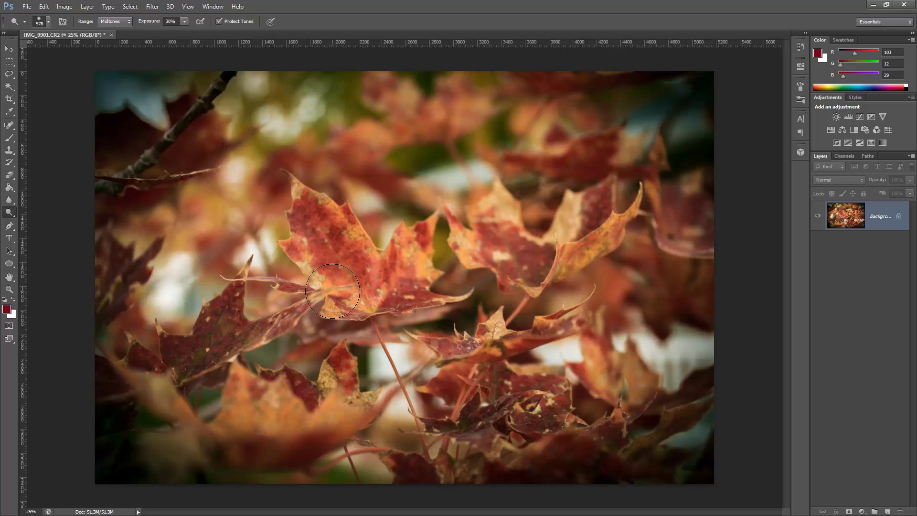
pyautogui.moveTo(338, 283); pyautogui.dragTo(349, 205)
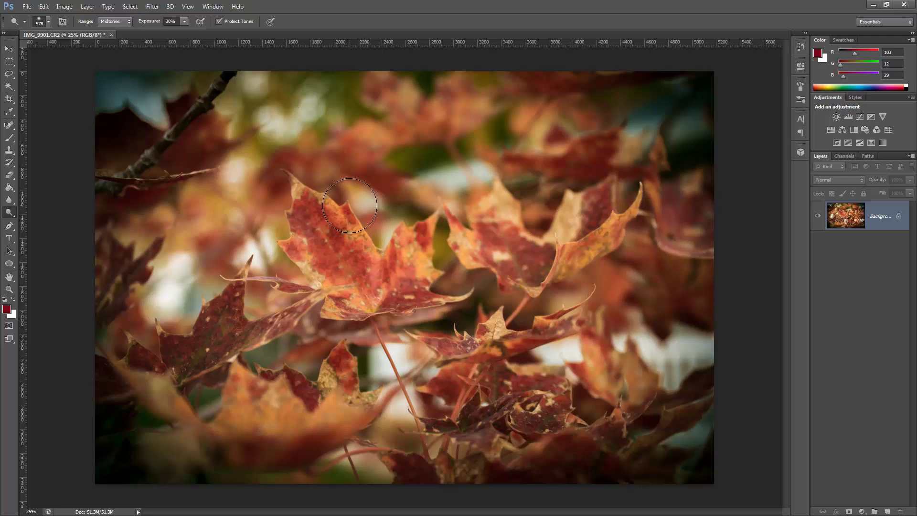